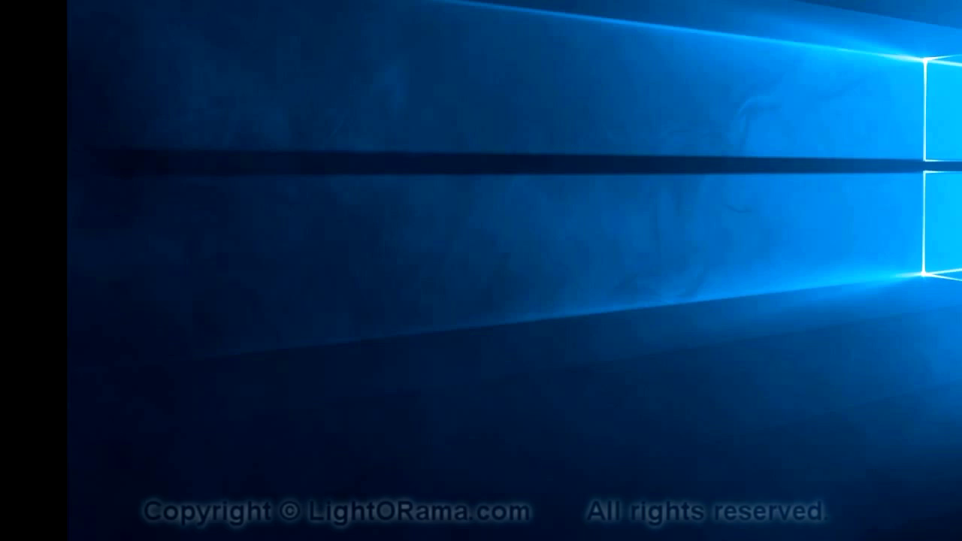
Launch the Light-O-Rama S5 Sequencer and check the list of available previews
{"action": "key", "text": "super"}
{"action": "type", "text": "sequ"}
{"action": "left_click", "coordinate": [225, 189]}
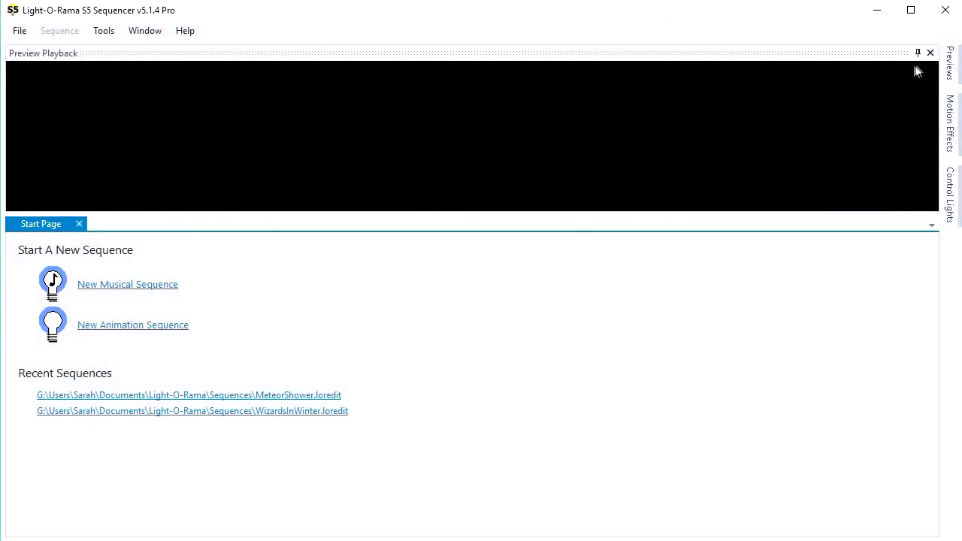
{"action": "mouse_move", "coordinate": [951, 67]}
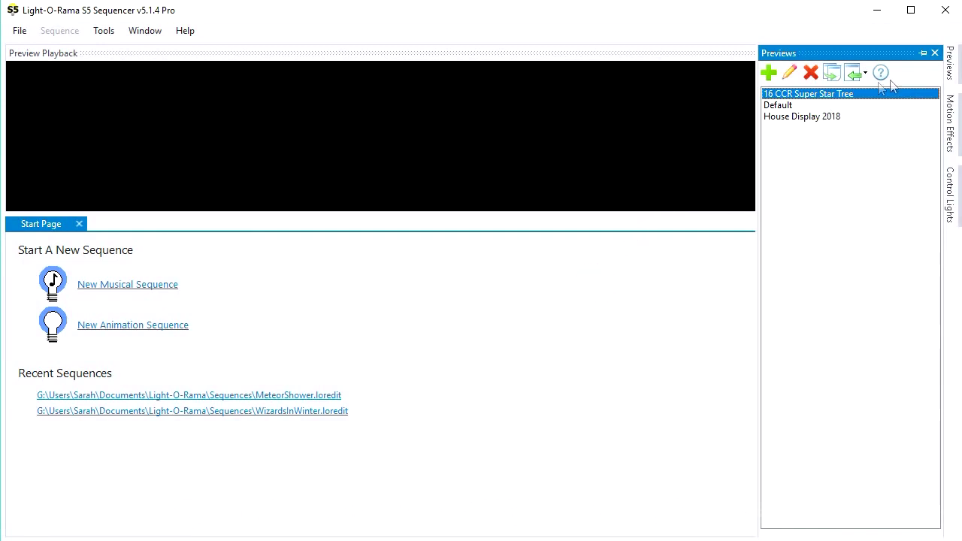
{"action": "left_click", "coordinate": [948, 67]}
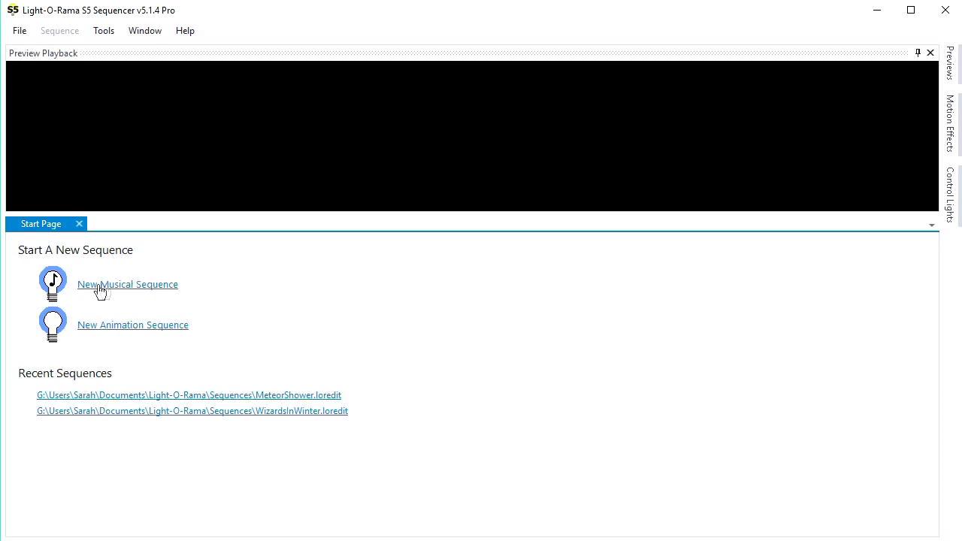
Start a new musical sequence using the MeteorShower audio file
{"action": "left_click", "coordinate": [19, 31]}
{"action": "mouse_move", "coordinate": [34, 47]}
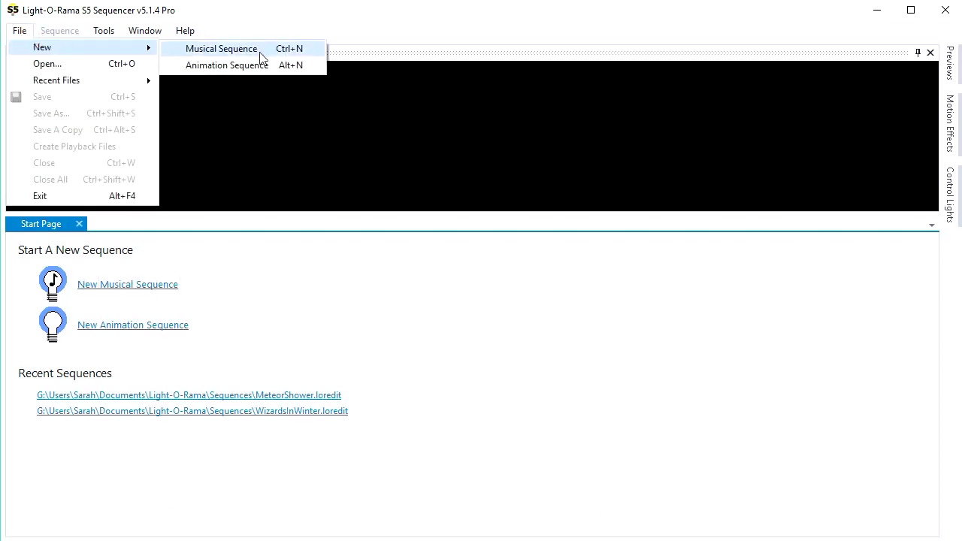
{"action": "left_click", "coordinate": [162, 288]}
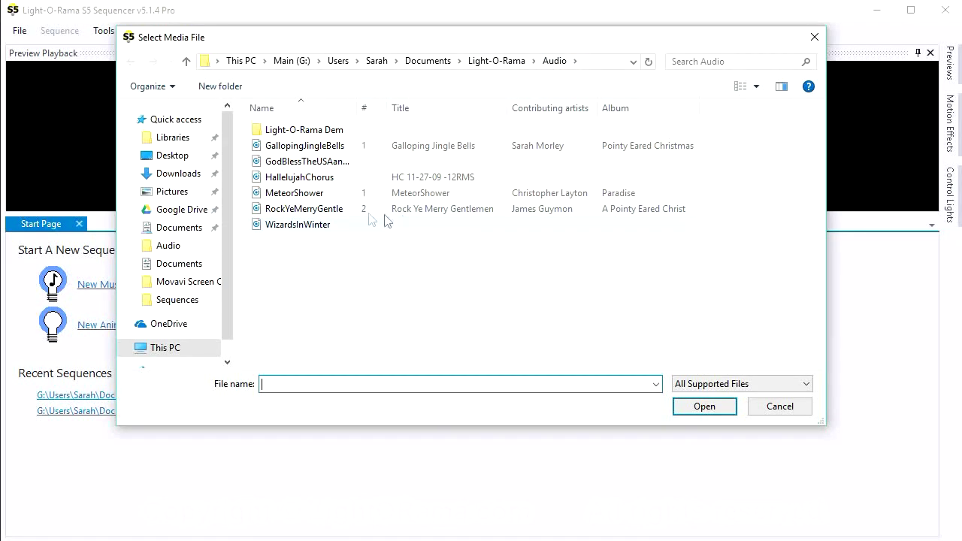
{"action": "left_click", "coordinate": [317, 194]}
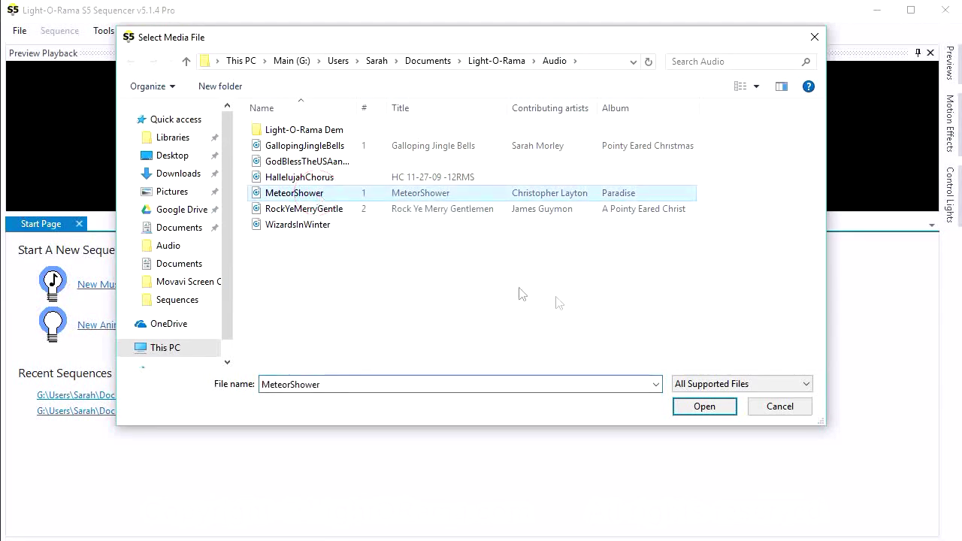
{"action": "left_click", "coordinate": [706, 407]}
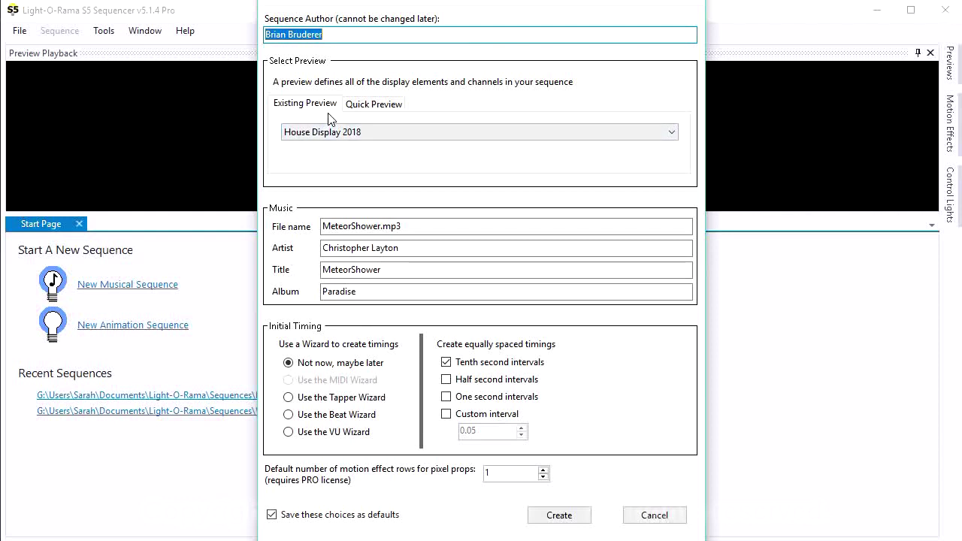
Choose the existing House Display 2018 preview for the new sequence and create it
{"action": "left_click", "coordinate": [326, 131]}
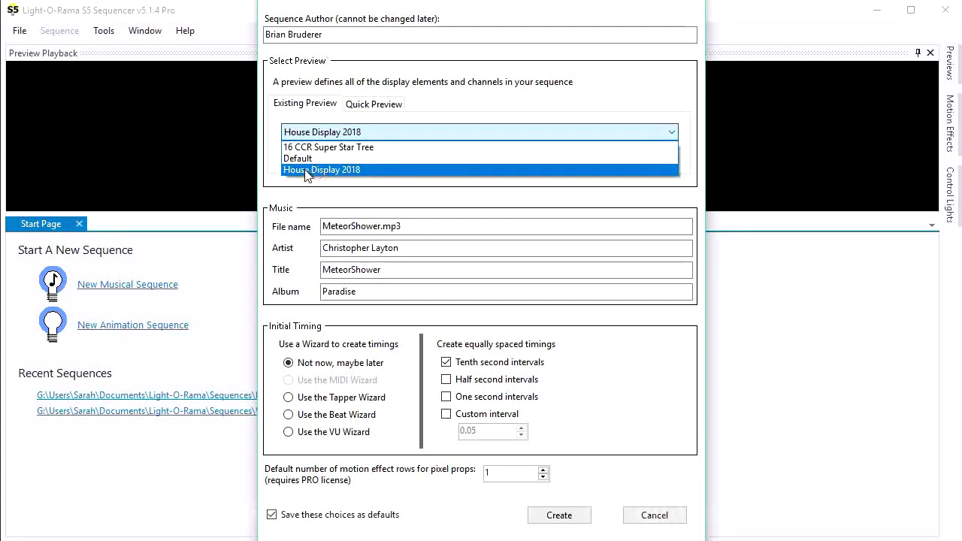
{"action": "left_click", "coordinate": [350, 171]}
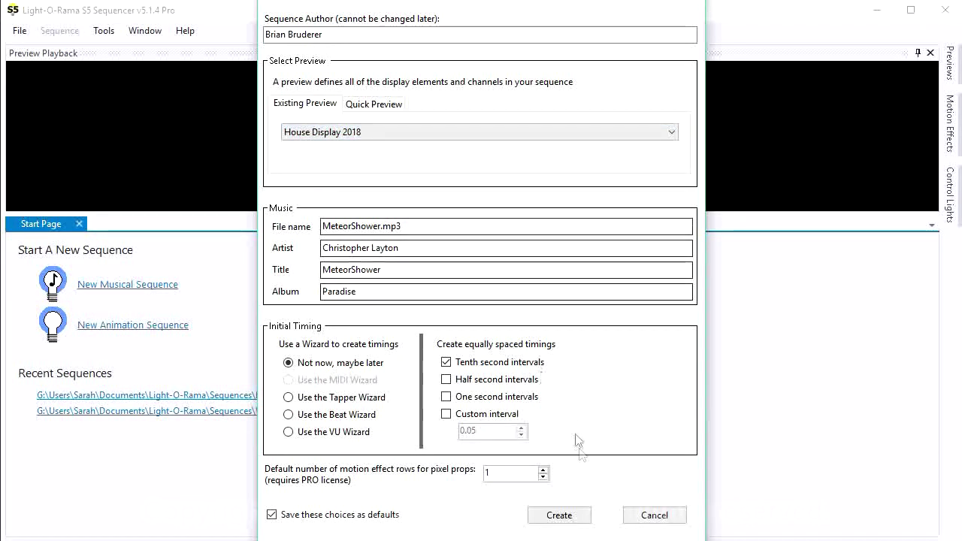
{"action": "left_click", "coordinate": [558, 515]}
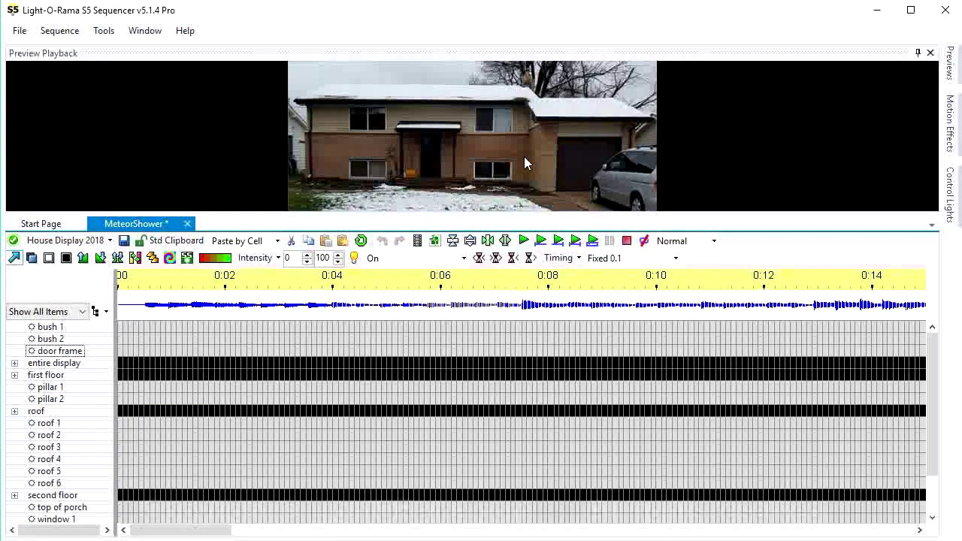
Look through the list of props and groups in the sequence grid
{"action": "left_click", "coordinate": [37, 410]}
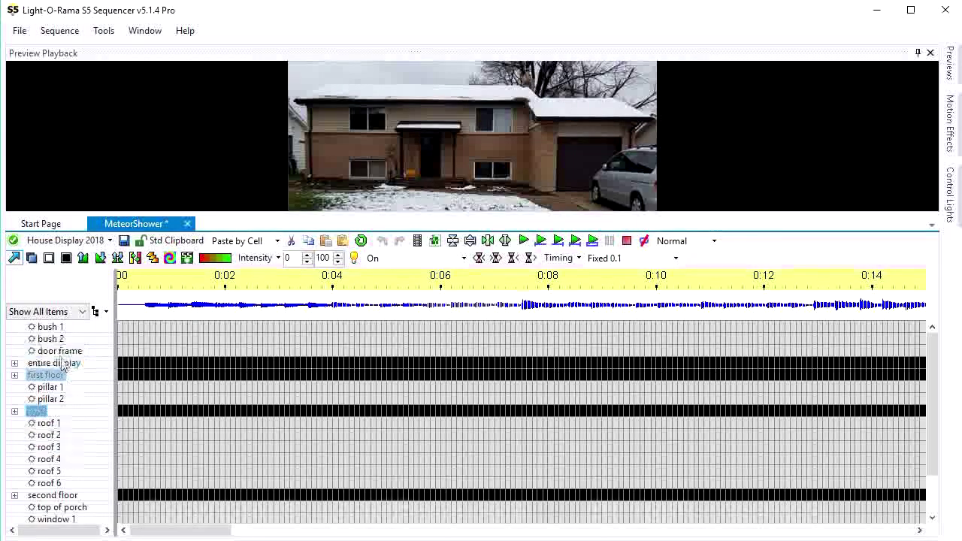
{"action": "scroll", "coordinate": [73, 435], "scroll_direction": "down", "scroll_amount": 2}
{"action": "left_click", "coordinate": [64, 447]}
{"action": "scroll", "coordinate": [65, 444], "scroll_direction": "up", "scroll_amount": 2}
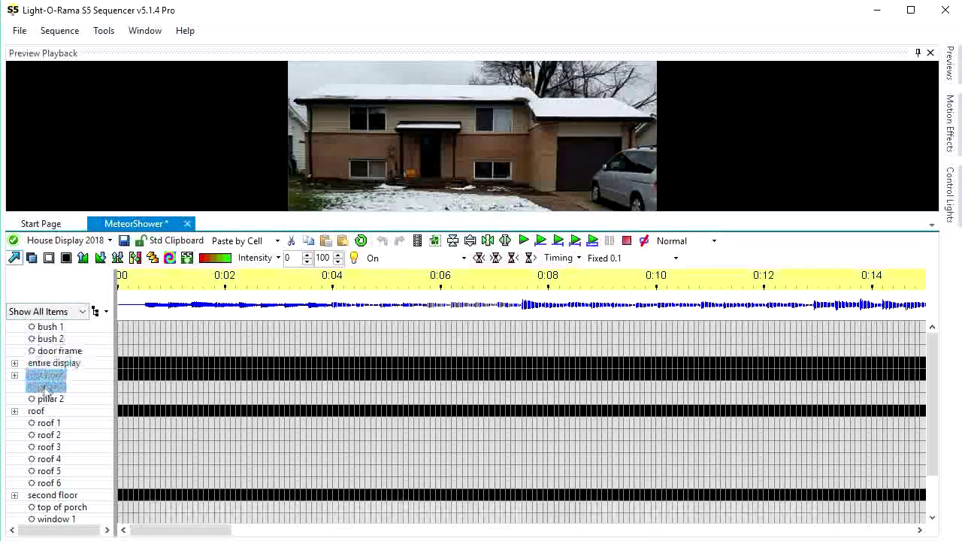
{"action": "left_click", "coordinate": [51, 327]}
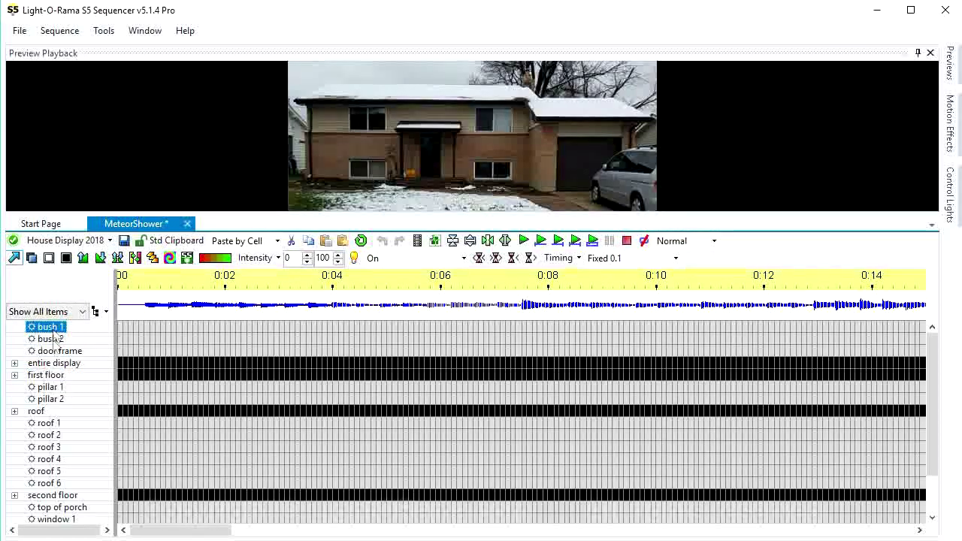
{"action": "left_click", "coordinate": [50, 398]}
{"action": "left_click", "coordinate": [45, 376]}
Expand the first floor group to review its member props, and collapse it again
{"action": "left_click", "coordinate": [14, 375]}
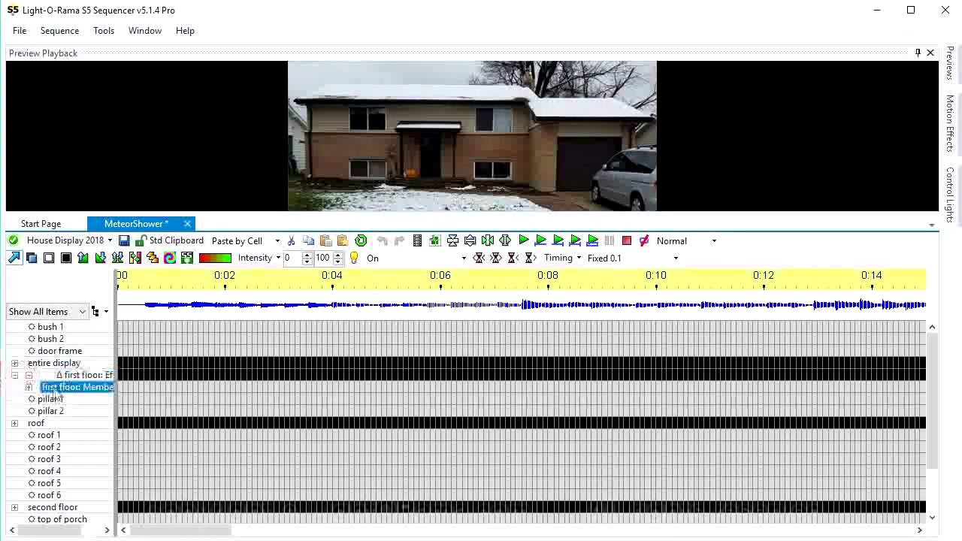
{"action": "left_click", "coordinate": [28, 386]}
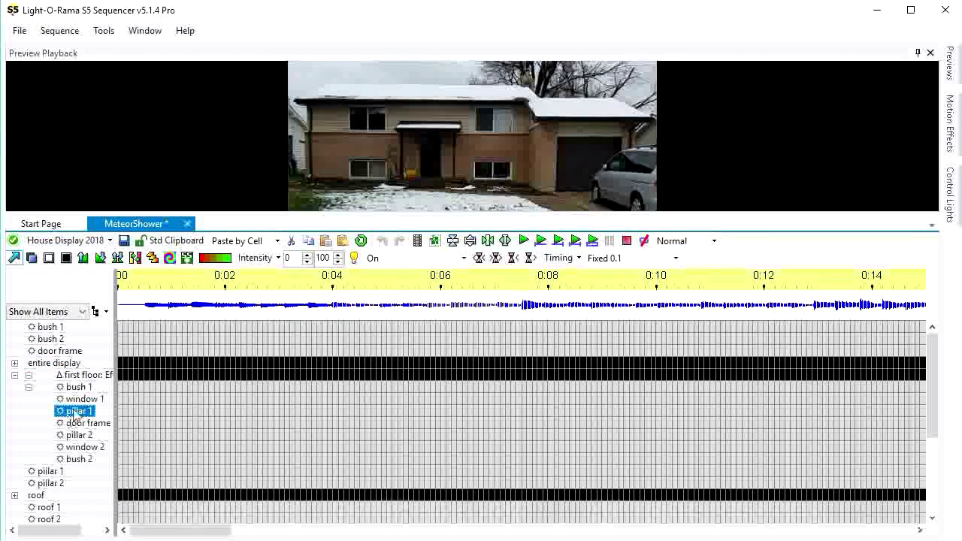
{"action": "left_click", "coordinate": [29, 387]}
{"action": "left_click", "coordinate": [14, 375]}
Reorder the grid rows so bush 1, bush 2 and door frame sit below the first floor group
{"action": "left_click", "coordinate": [56, 327]}
{"action": "left_click", "coordinate": [49, 435]}
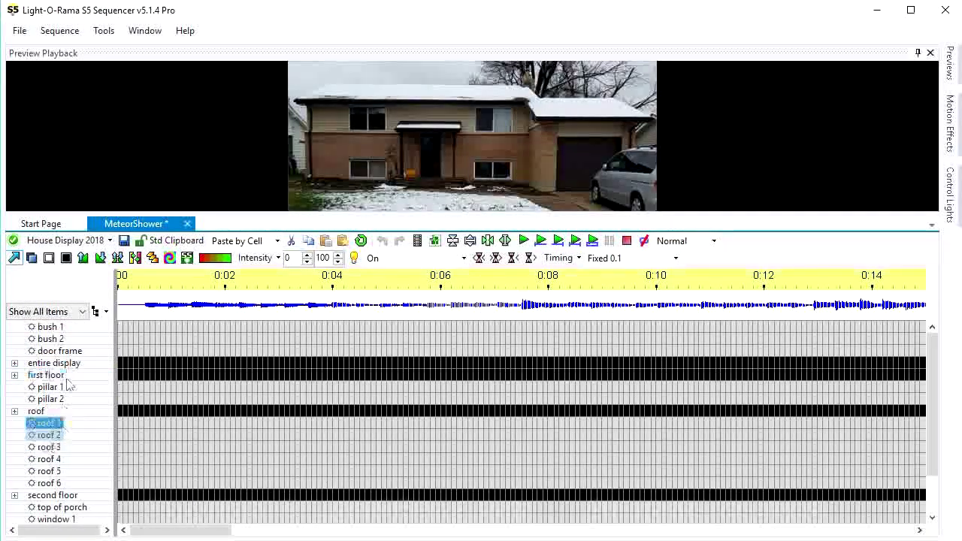
{"action": "left_click", "coordinate": [50, 327]}
{"action": "left_click", "coordinate": [51, 339]}
{"action": "left_click_drag", "start_coordinate": [54, 345], "coordinate": [54, 365]}
{"action": "left_click_drag", "start_coordinate": [49, 327], "coordinate": [57, 359]}
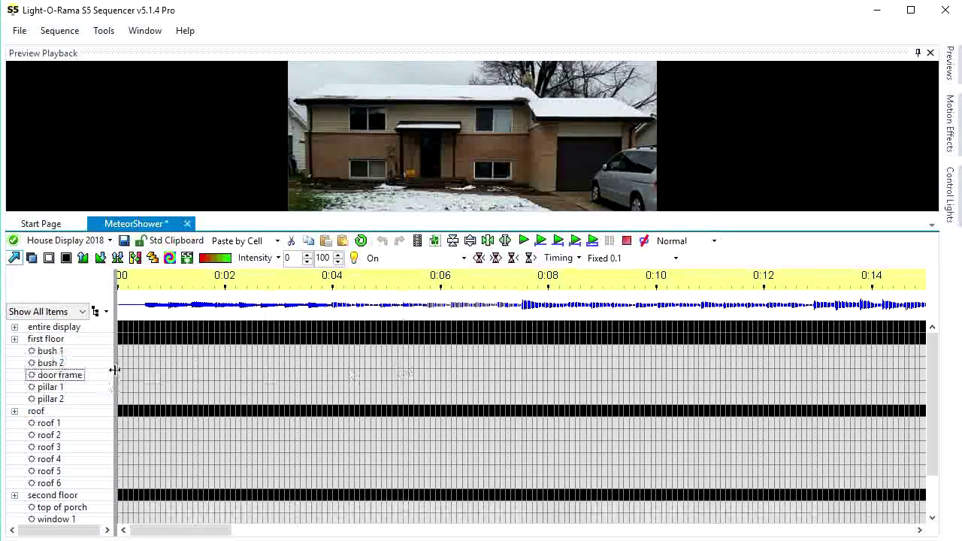
Add one motion effect row to the bush 1 prop
{"action": "right_click", "coordinate": [47, 352]}
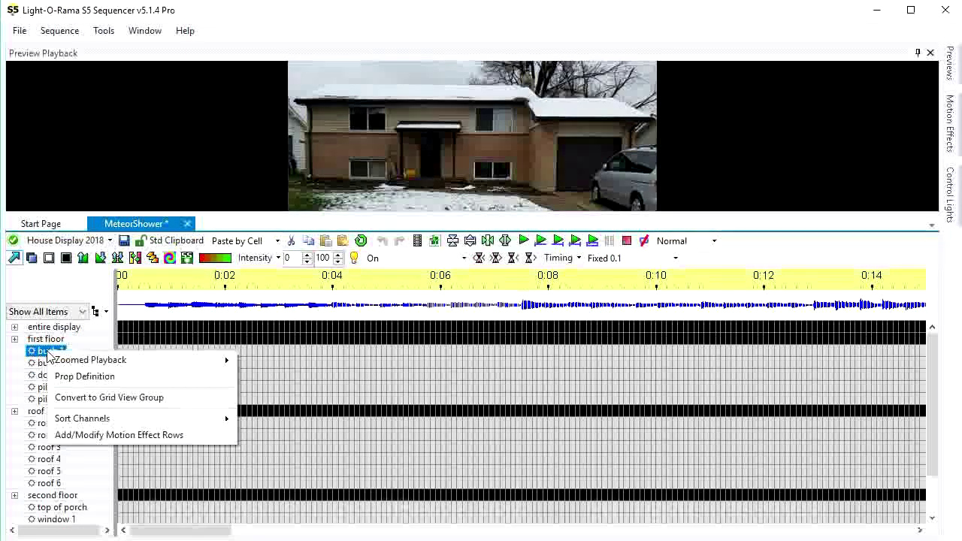
{"action": "left_click", "coordinate": [104, 437]}
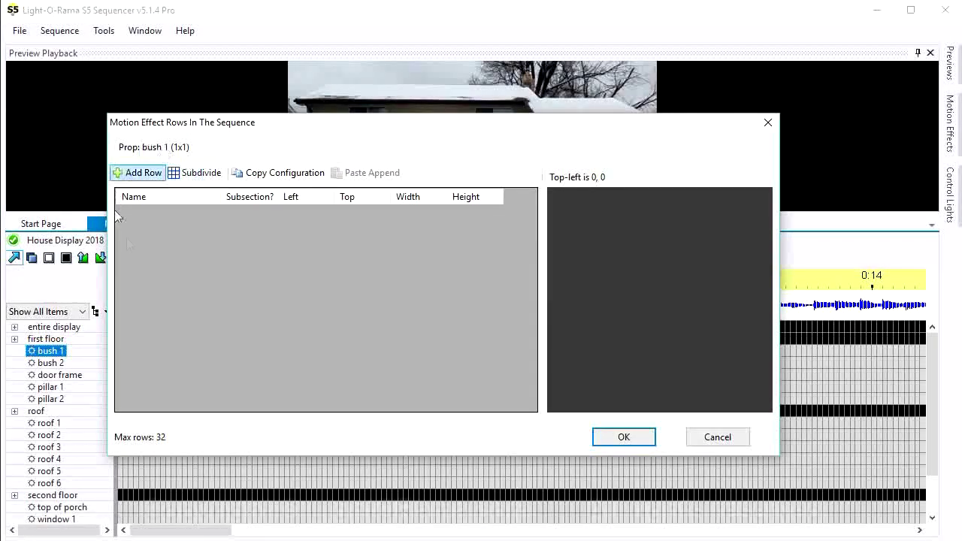
{"action": "left_click", "coordinate": [137, 173]}
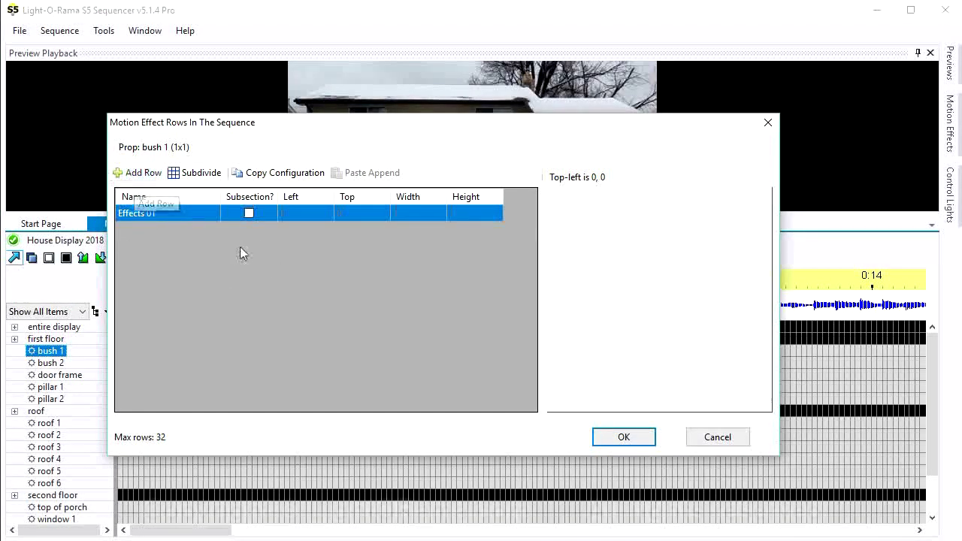
{"action": "left_click", "coordinate": [643, 440]}
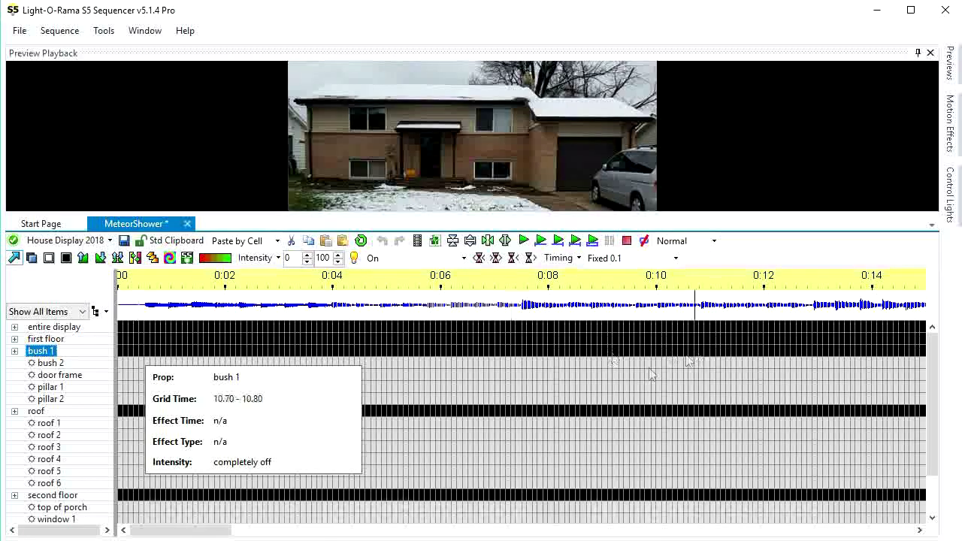
Expand bush 1 to show its effects row and widen the row-name column to fit the full name
{"action": "left_click", "coordinate": [42, 365]}
{"action": "left_click", "coordinate": [30, 354]}
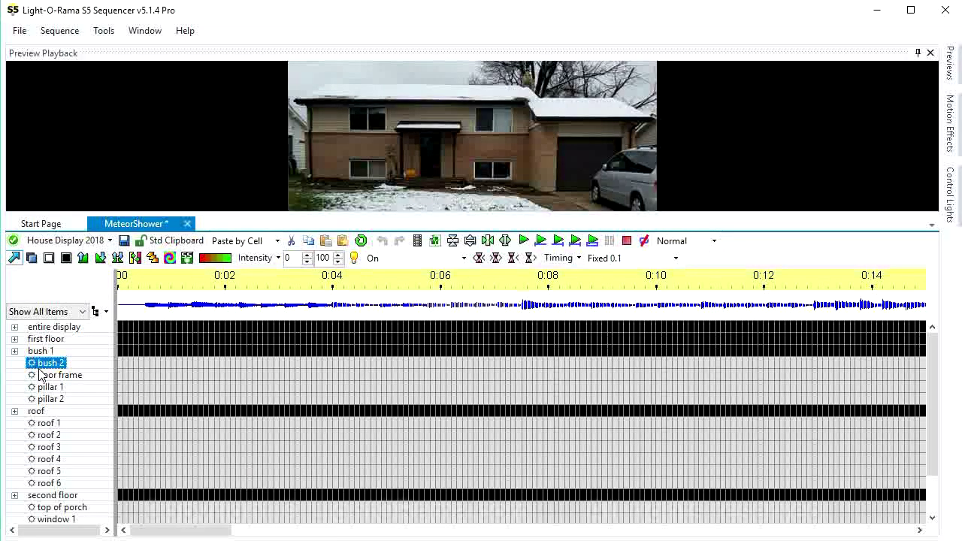
{"action": "left_click", "coordinate": [15, 351]}
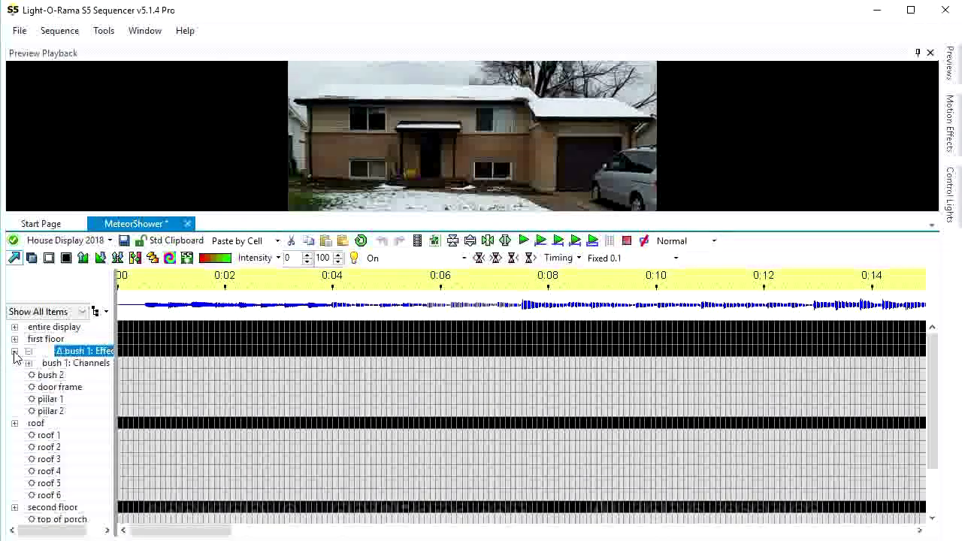
{"action": "left_click", "coordinate": [28, 352]}
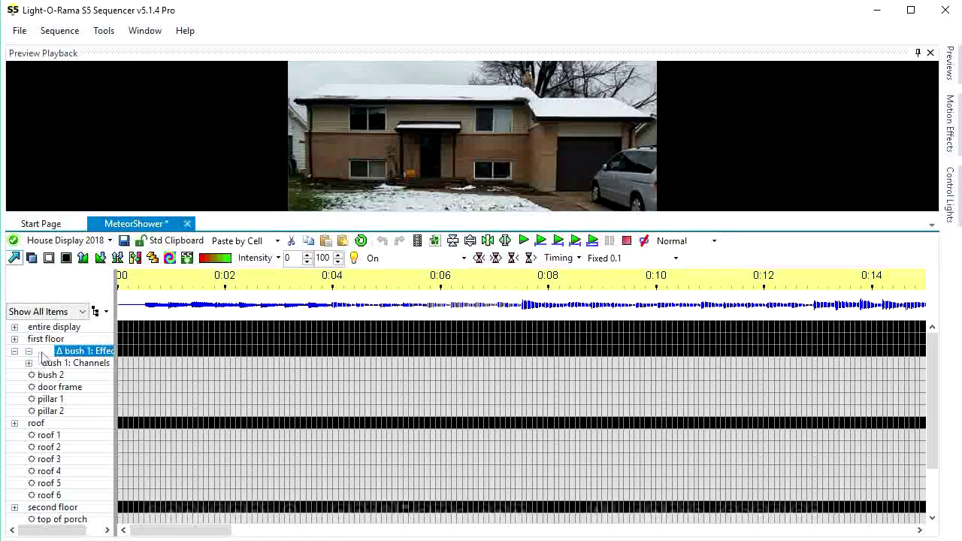
{"action": "left_click_drag", "start_coordinate": [118, 351], "coordinate": [150, 351]}
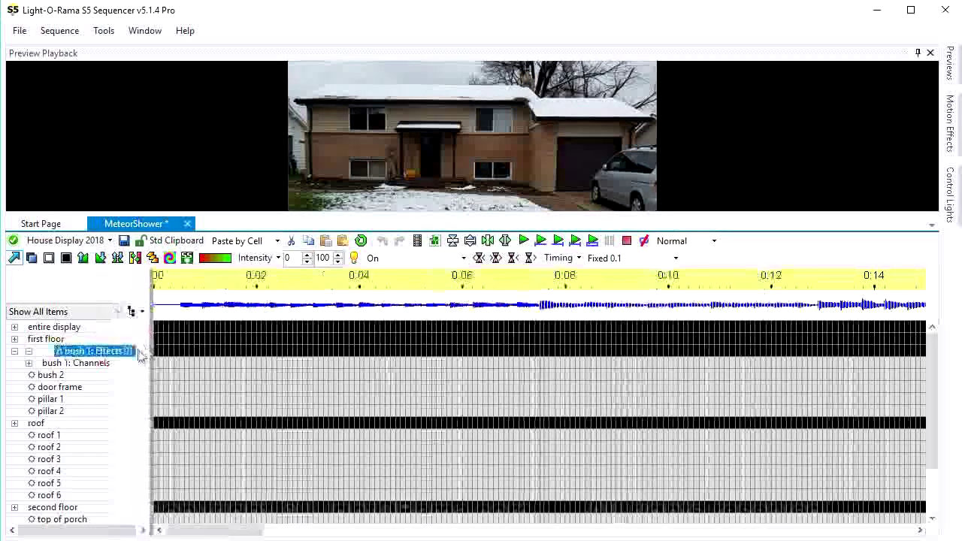
Delete the motion effect row from bush 1
{"action": "right_click", "coordinate": [116, 353]}
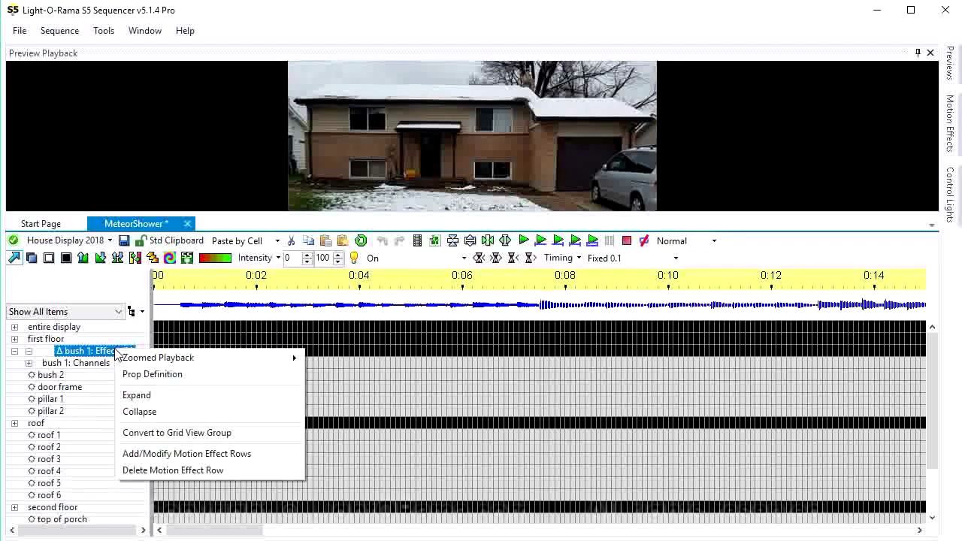
{"action": "left_click", "coordinate": [154, 470]}
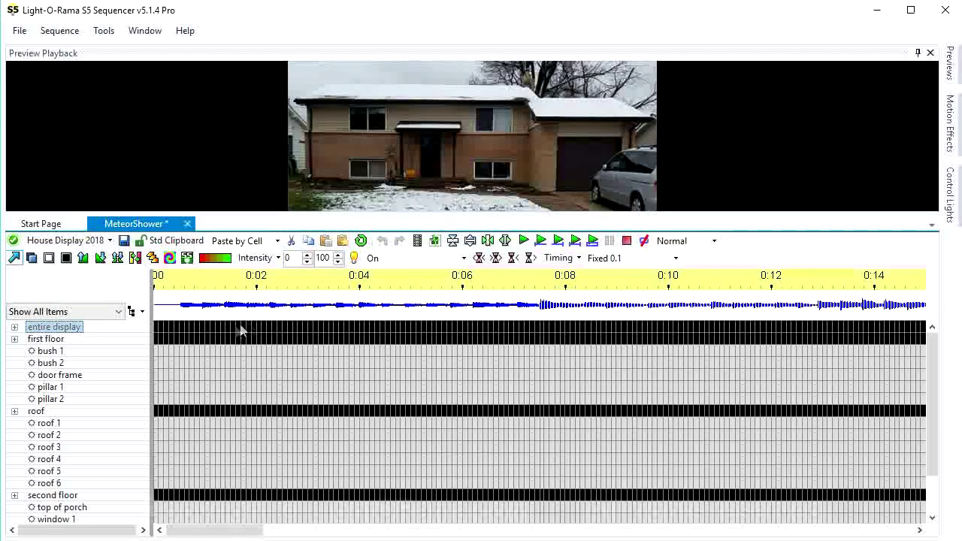
Select the whole entire display row in the sequence grid
{"action": "right_click", "coordinate": [191, 330]}
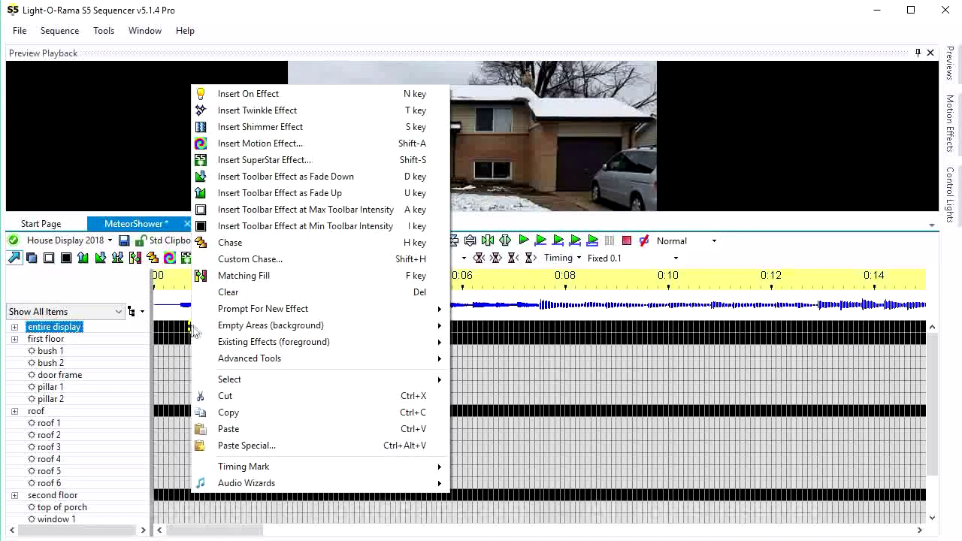
{"action": "mouse_move", "coordinate": [274, 381]}
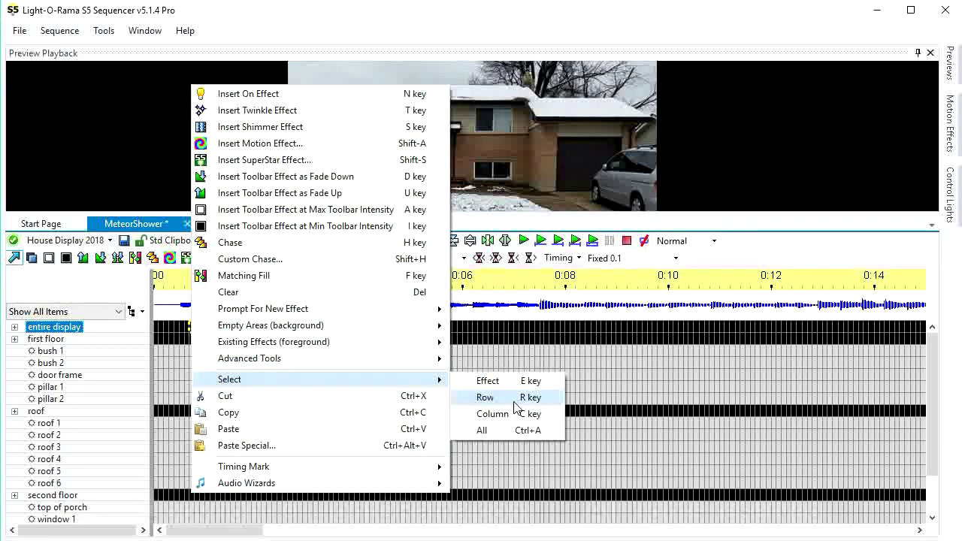
{"action": "left_click", "coordinate": [485, 396]}
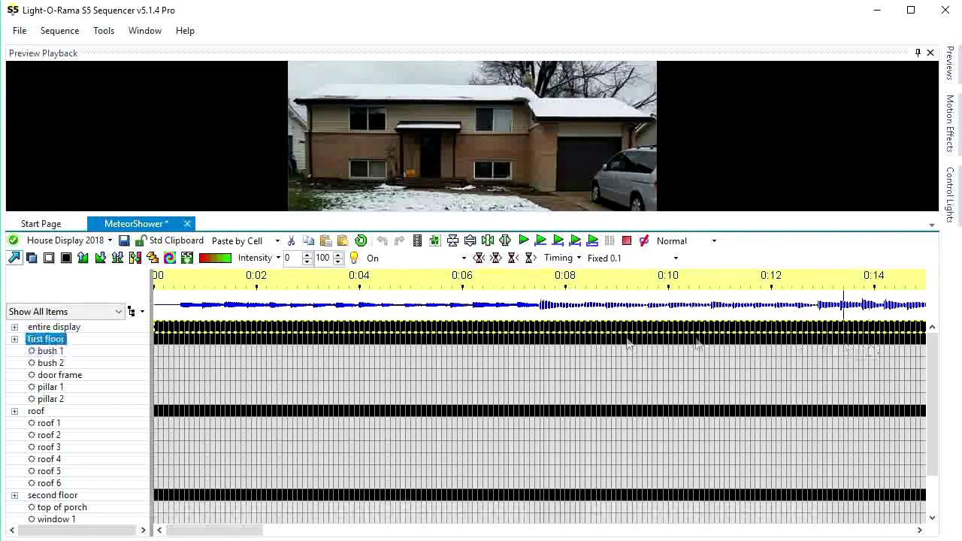
Try to insert a SuperStar effect across the selected entire display row
{"action": "right_click", "coordinate": [385, 331]}
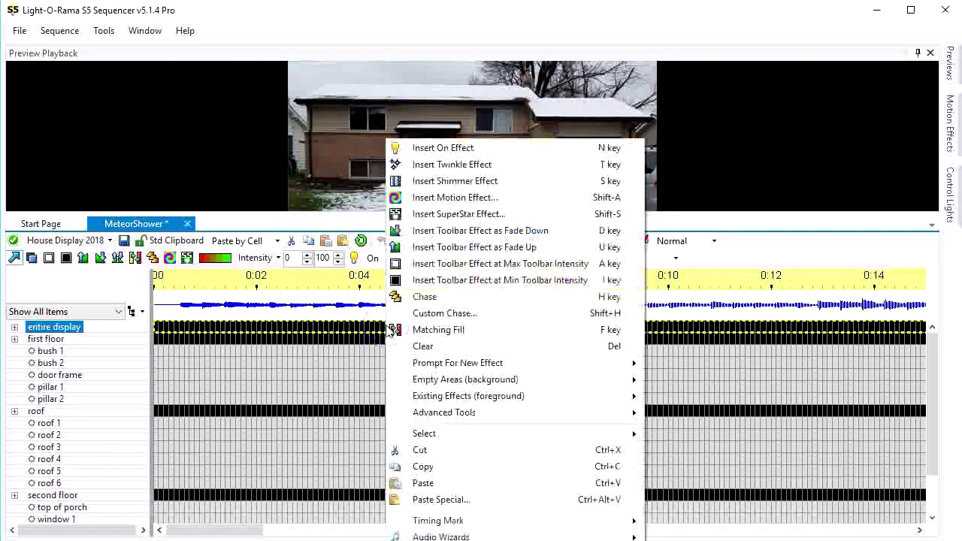
{"action": "left_click", "coordinate": [456, 215]}
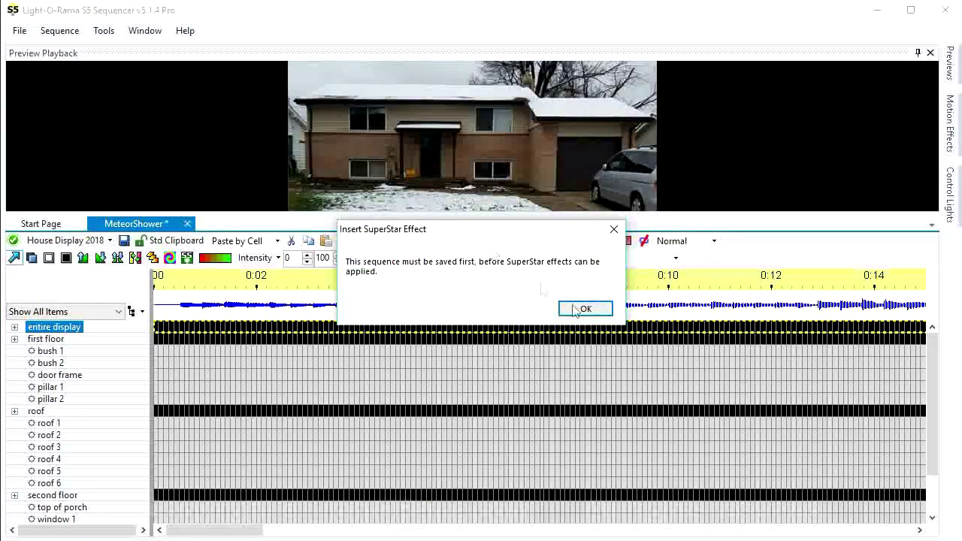
{"action": "left_click", "coordinate": [584, 309]}
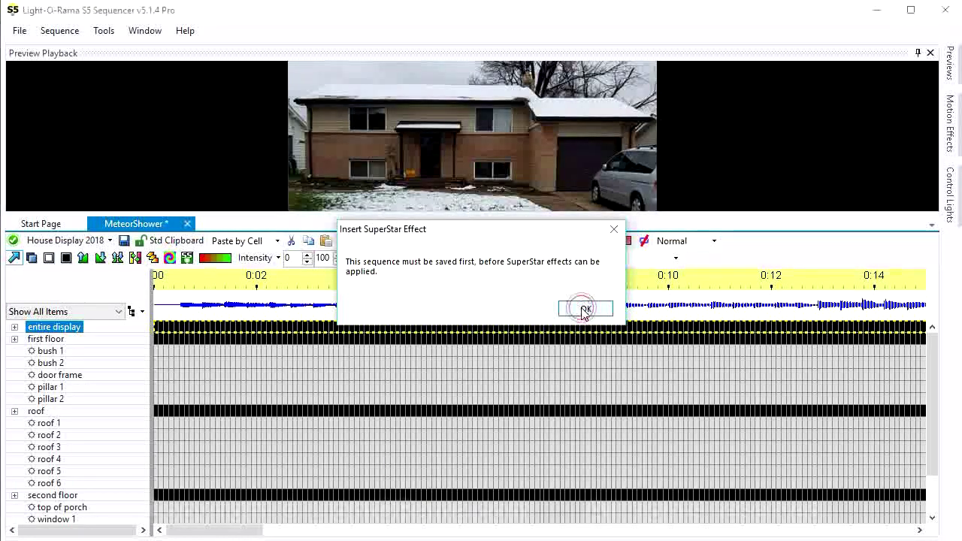
Save the sequence as MeteorShower.loredit in the Sequences folder, replacing the existing file
{"action": "left_click", "coordinate": [20, 30]}
{"action": "left_click", "coordinate": [54, 113]}
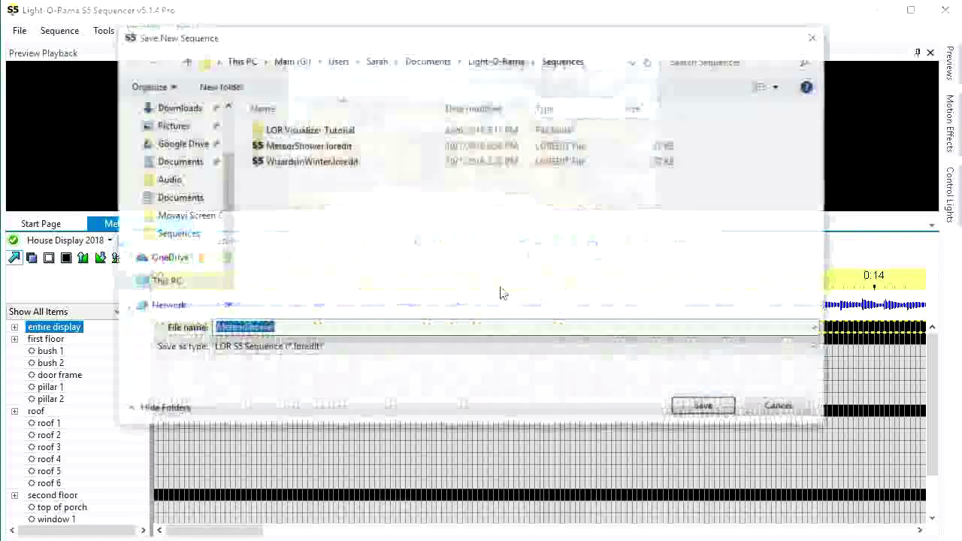
{"action": "left_click", "coordinate": [321, 151]}
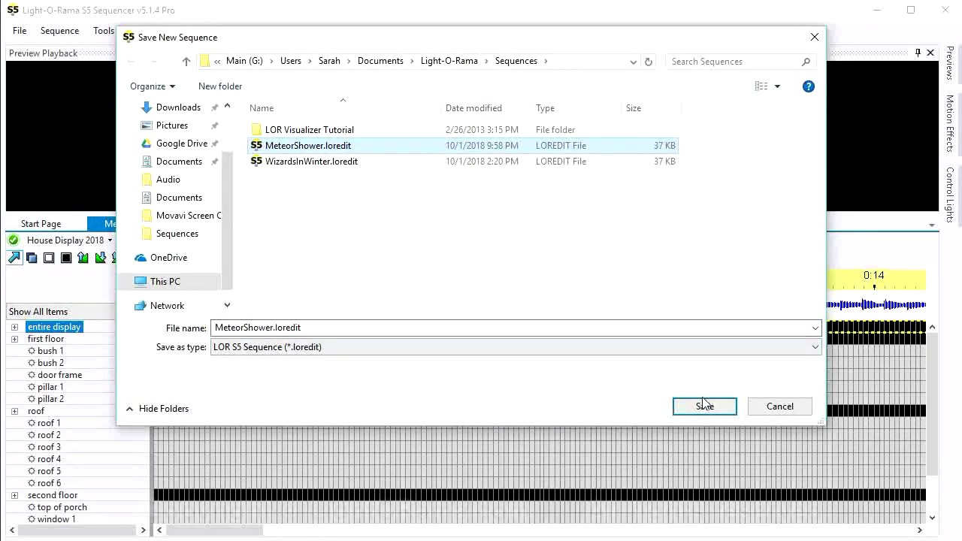
{"action": "left_click", "coordinate": [705, 407]}
{"action": "left_click", "coordinate": [761, 164]}
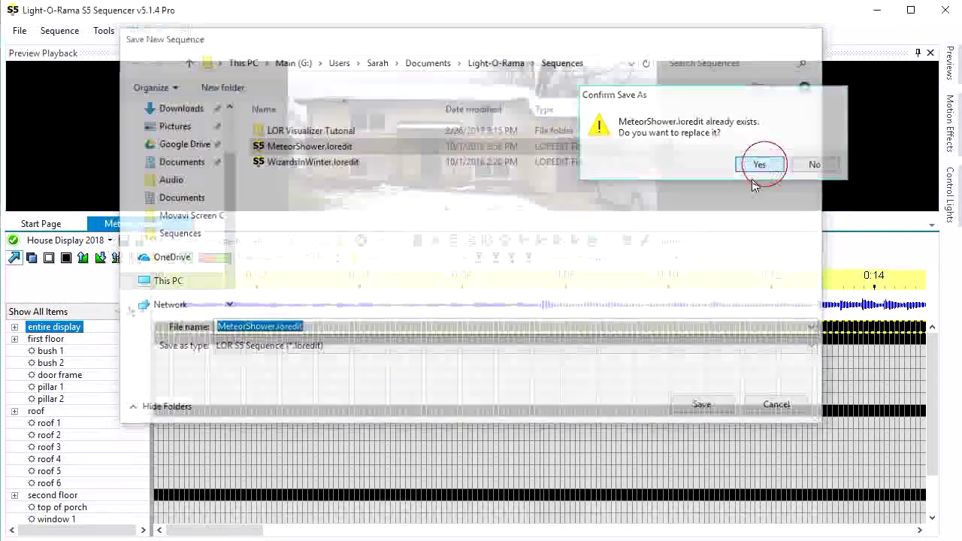
Insert a SuperStar effect on the selected entire display row
{"action": "mouse_move", "coordinate": [435, 335]}
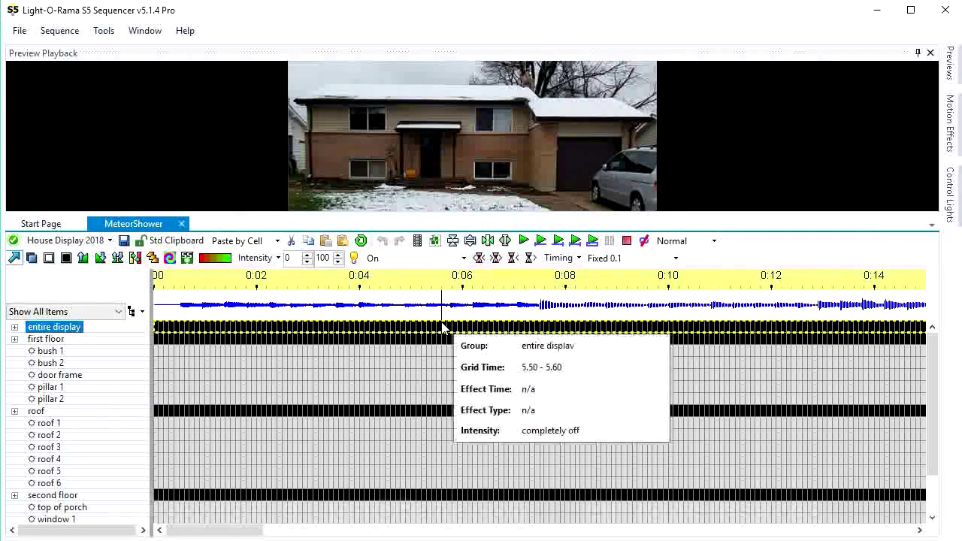
{"action": "right_click", "coordinate": [435, 334]}
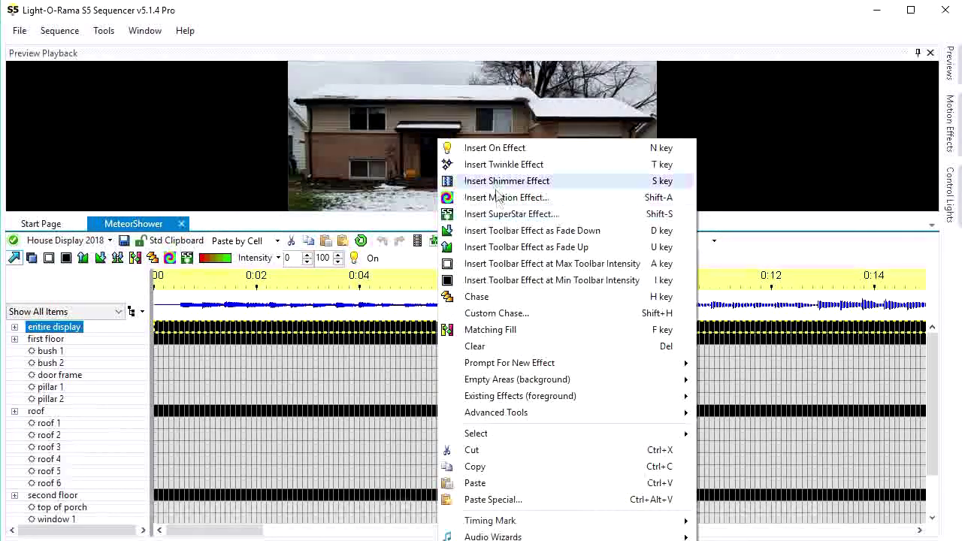
{"action": "left_click", "coordinate": [504, 215]}
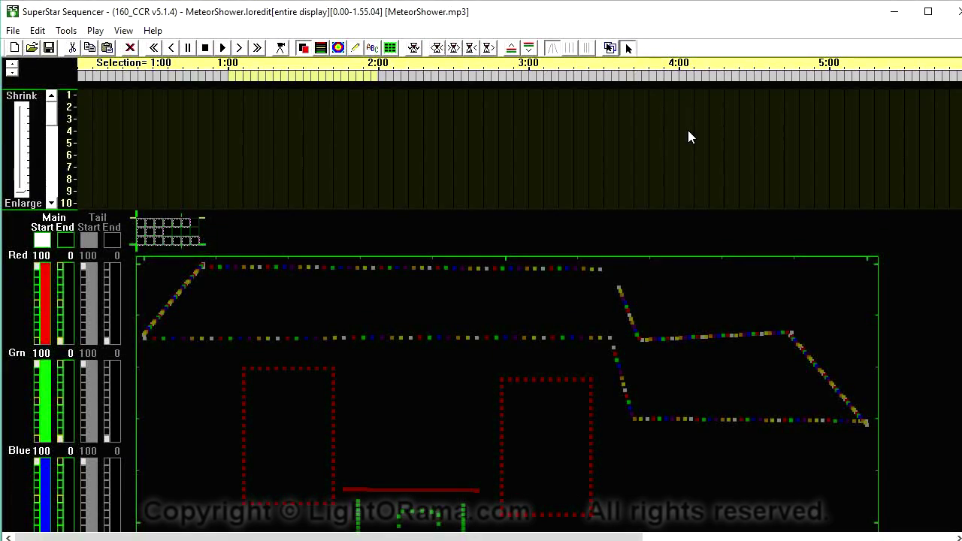
Examine the full house layout and check which props the squares in the small sequencing grid's upper and lower rows represent
{"action": "scroll", "coordinate": [695, 258], "scroll_direction": "down", "scroll_amount": 3}
{"action": "scroll", "coordinate": [697, 268], "scroll_direction": "down", "scroll_amount": 1}
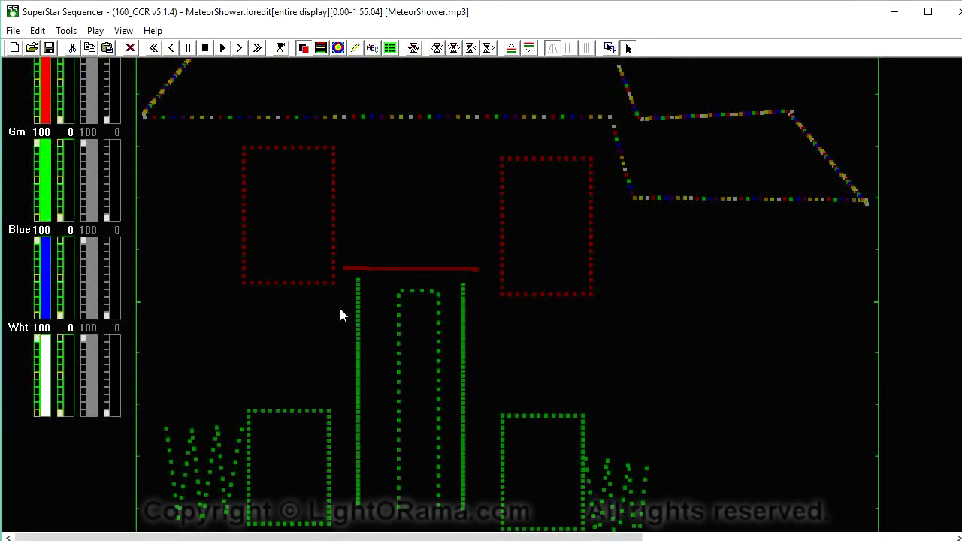
{"action": "scroll", "coordinate": [386, 297], "scroll_direction": "up", "scroll_amount": 3}
{"action": "scroll", "coordinate": [371, 279], "scroll_direction": "up", "scroll_amount": 1}
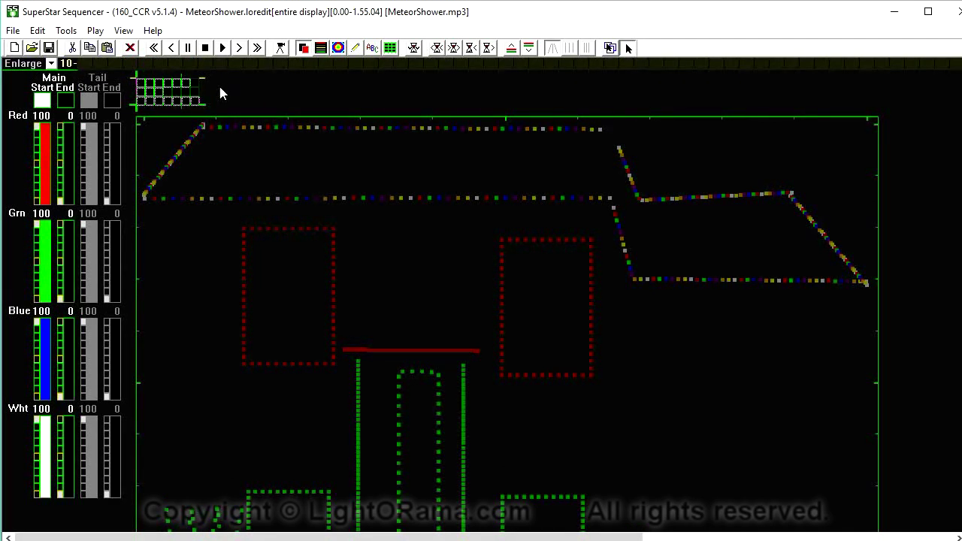
{"action": "mouse_move", "coordinate": [143, 82]}
{"action": "left_mouse_down"}
{"action": "mouse_move", "coordinate": [188, 90]}
{"action": "mouse_move", "coordinate": [153, 88]}
{"action": "left_mouse_up"}
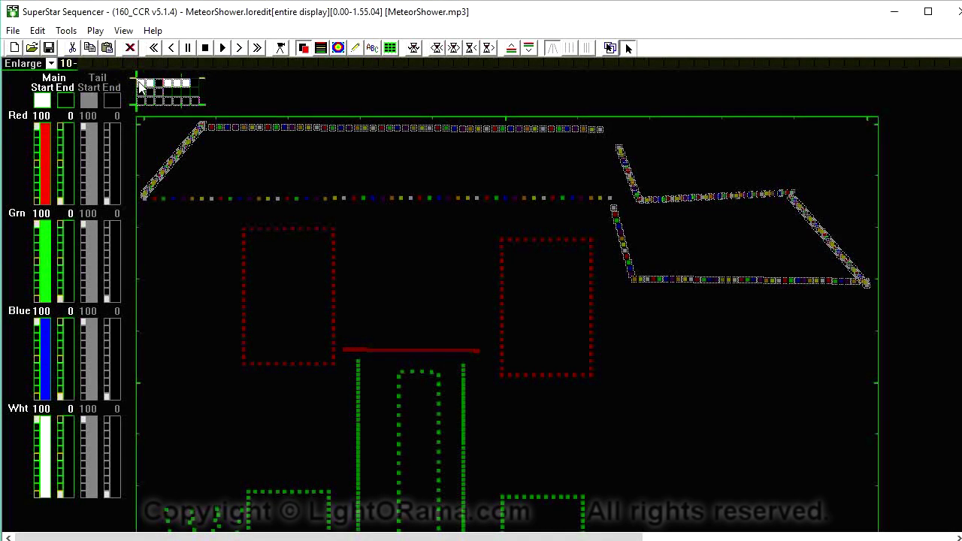
{"action": "mouse_move", "coordinate": [184, 88]}
{"action": "left_mouse_down"}
{"action": "mouse_move", "coordinate": [147, 97]}
{"action": "mouse_move", "coordinate": [151, 108]}
{"action": "mouse_move", "coordinate": [188, 101]}
{"action": "left_mouse_up"}
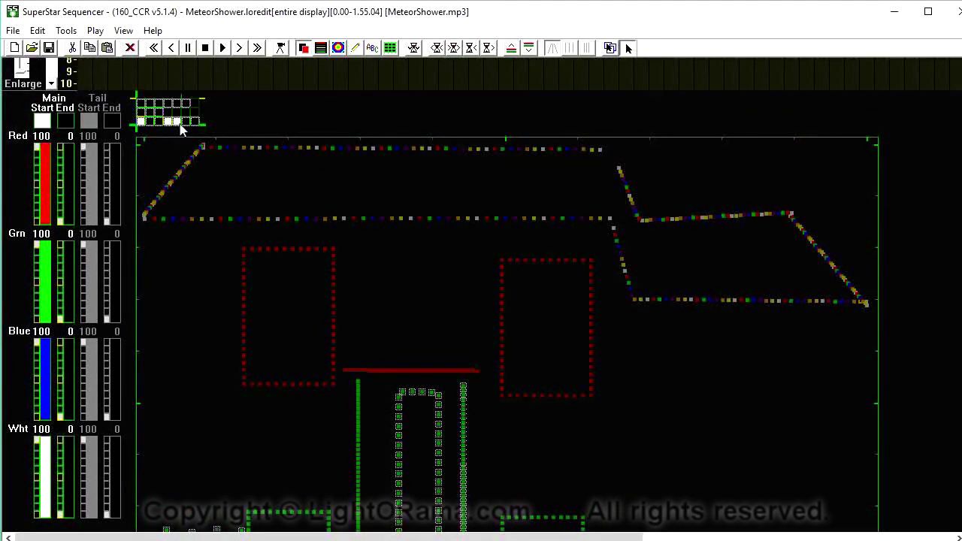
{"action": "left_click", "coordinate": [180, 125]}
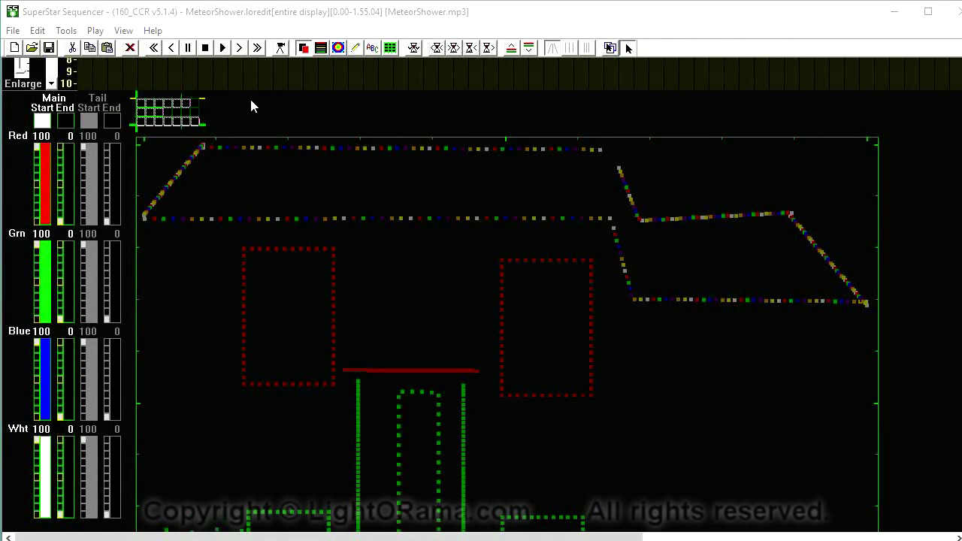
Open the scene settings, move them clear of the grid and enable Auto Sequence for the scene
{"action": "left_click", "coordinate": [304, 49]}
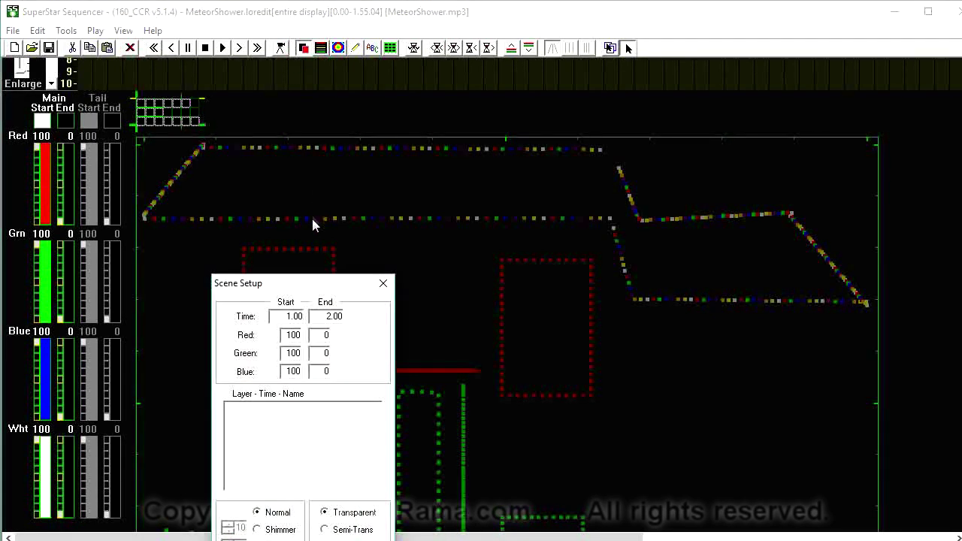
{"action": "left_click_drag", "start_coordinate": [305, 287], "coordinate": [567, 110]}
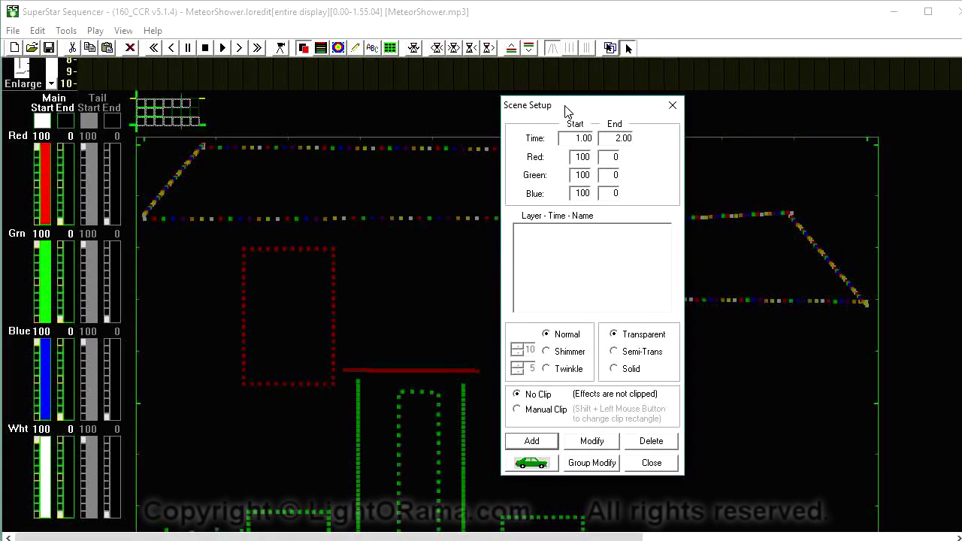
{"action": "left_click", "coordinate": [532, 463]}
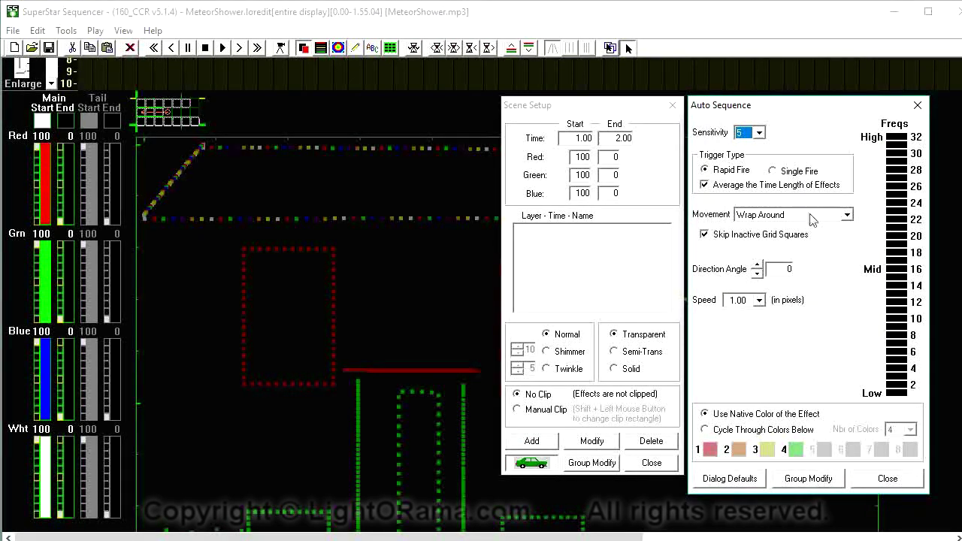
Select the first square in the lowest row of the sequencing grid, which lights the left-hand bush
{"action": "scroll", "coordinate": [272, 252], "scroll_direction": "down", "scroll_amount": 3}
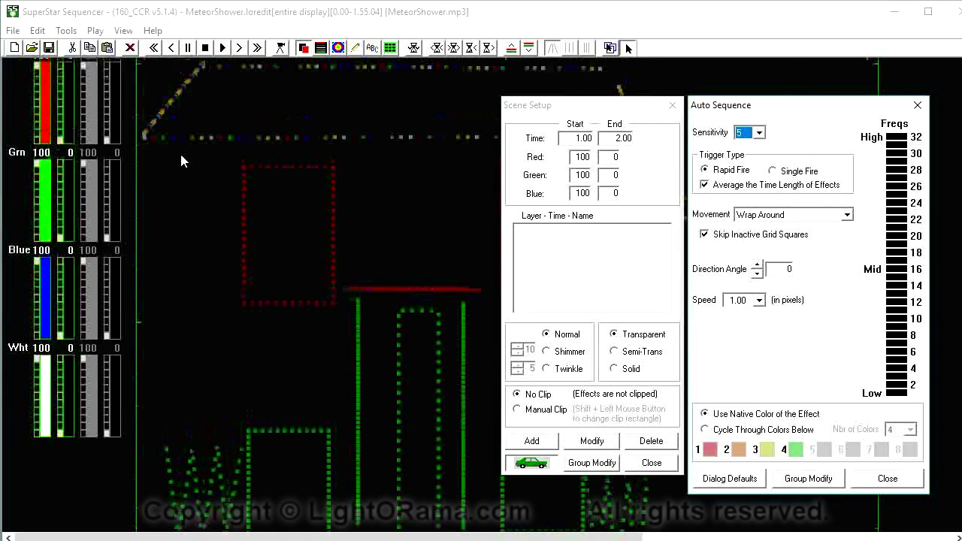
{"action": "scroll", "coordinate": [179, 146], "scroll_direction": "up", "scroll_amount": 2}
{"action": "left_click", "coordinate": [143, 88]}
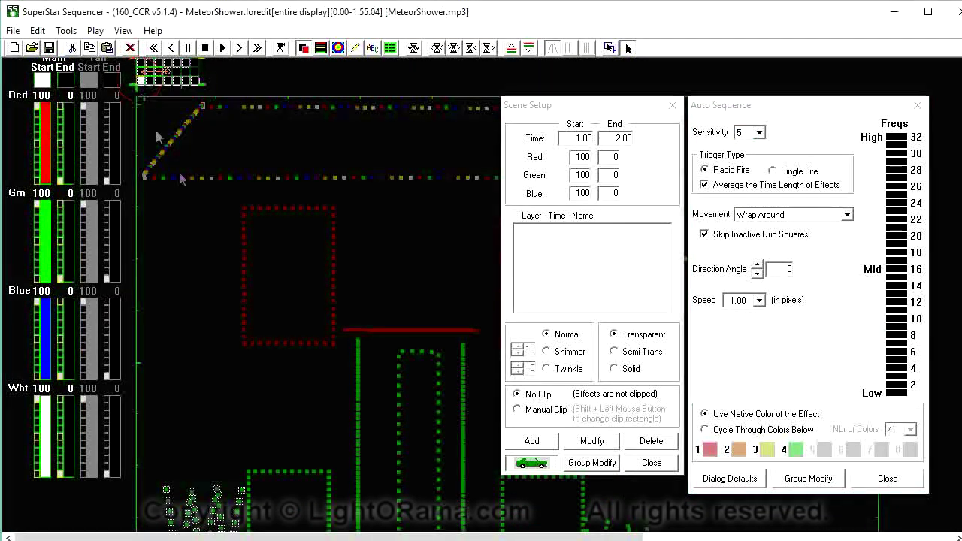
{"action": "scroll", "coordinate": [368, 203], "scroll_direction": "up", "scroll_amount": 2}
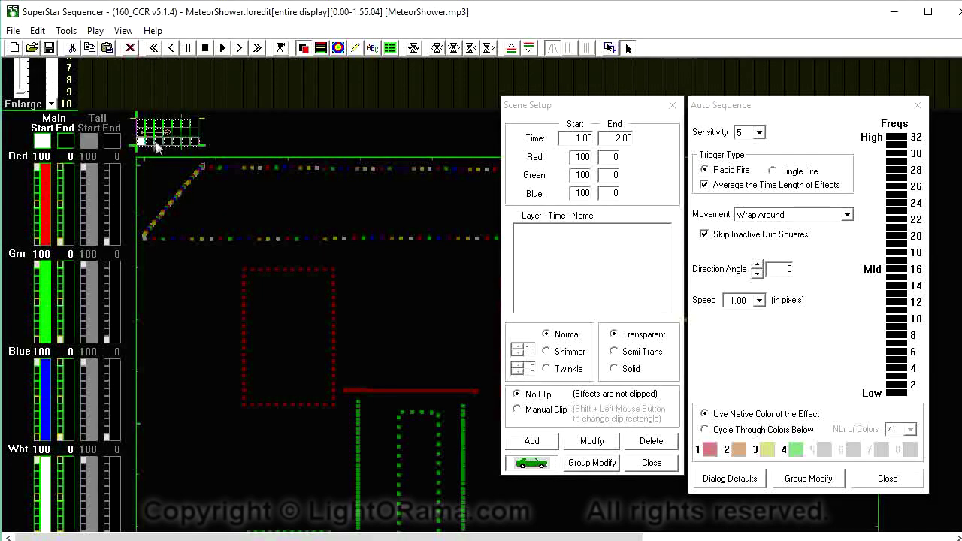
Set the Auto Sequence direction angle to 180 with a speed of 1.00 pixels
{"action": "double_click", "coordinate": [783, 269]}
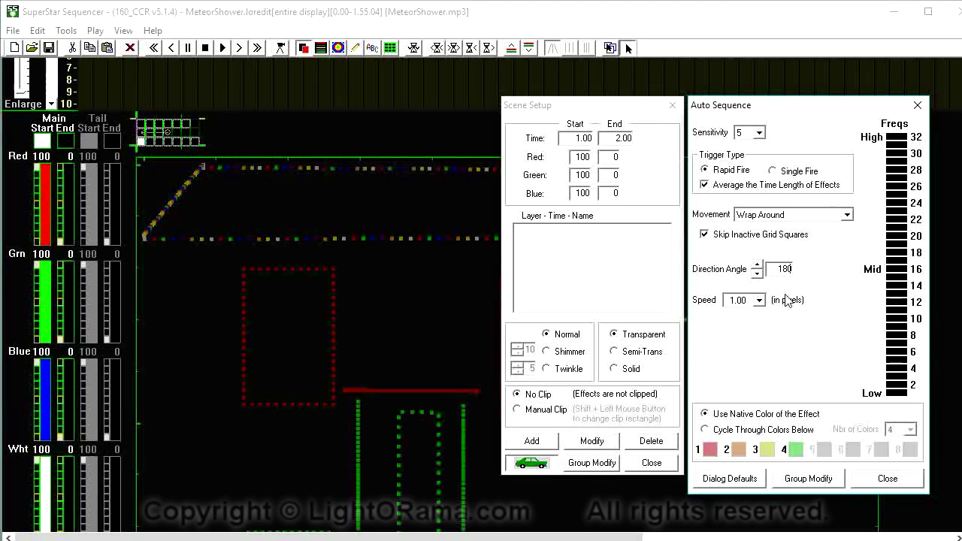
{"action": "left_click", "coordinate": [759, 300]}
{"action": "left_click", "coordinate": [740, 311]}
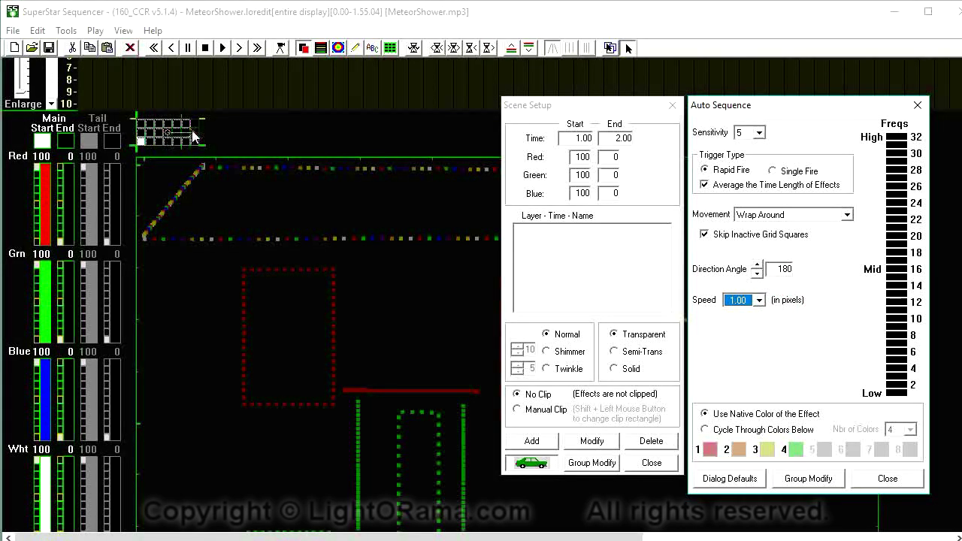
Extend the timeline selection so the scene runs from 0.00 to 8.00 seconds
{"action": "scroll", "coordinate": [326, 298], "scroll_direction": "down", "scroll_amount": 3}
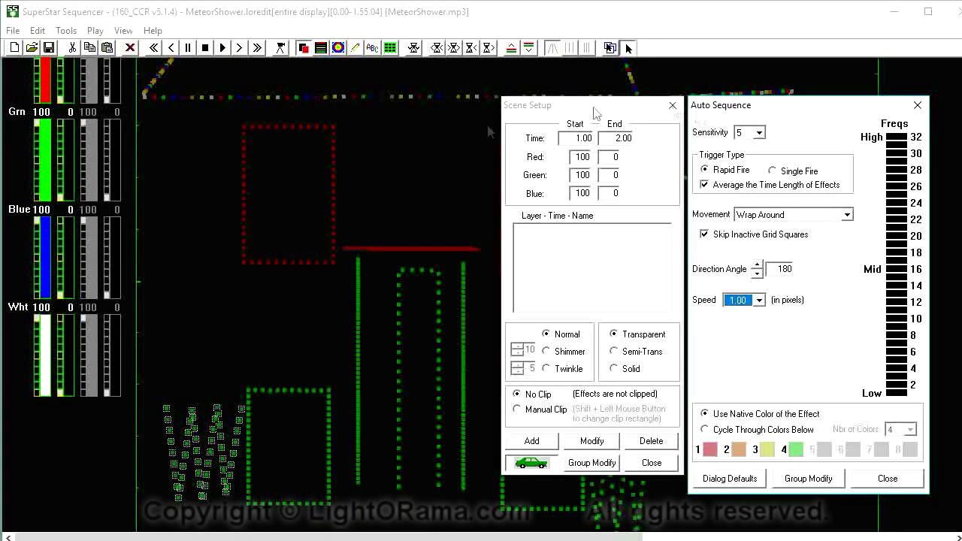
{"action": "scroll", "coordinate": [197, 243], "scroll_direction": "up", "scroll_amount": 4}
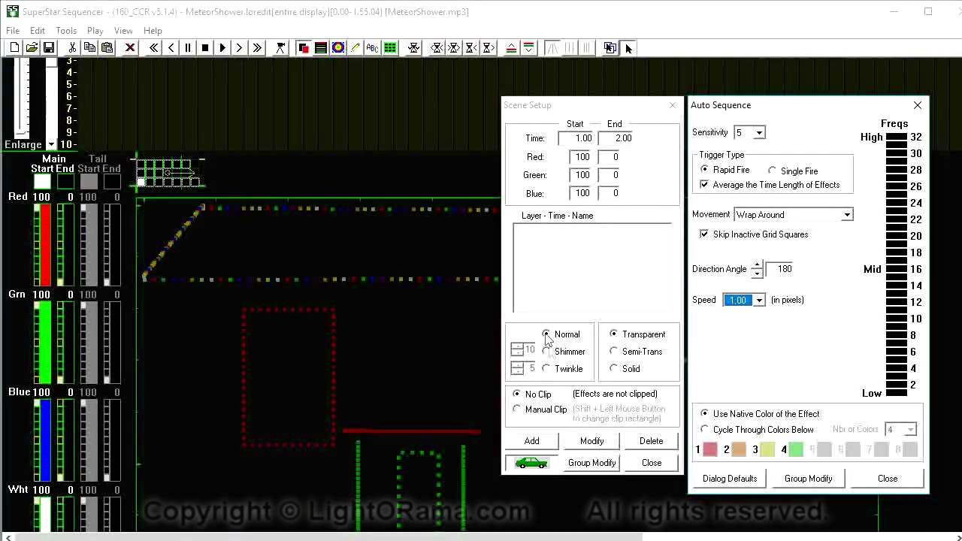
{"action": "scroll", "coordinate": [345, 260], "scroll_direction": "up", "scroll_amount": 2}
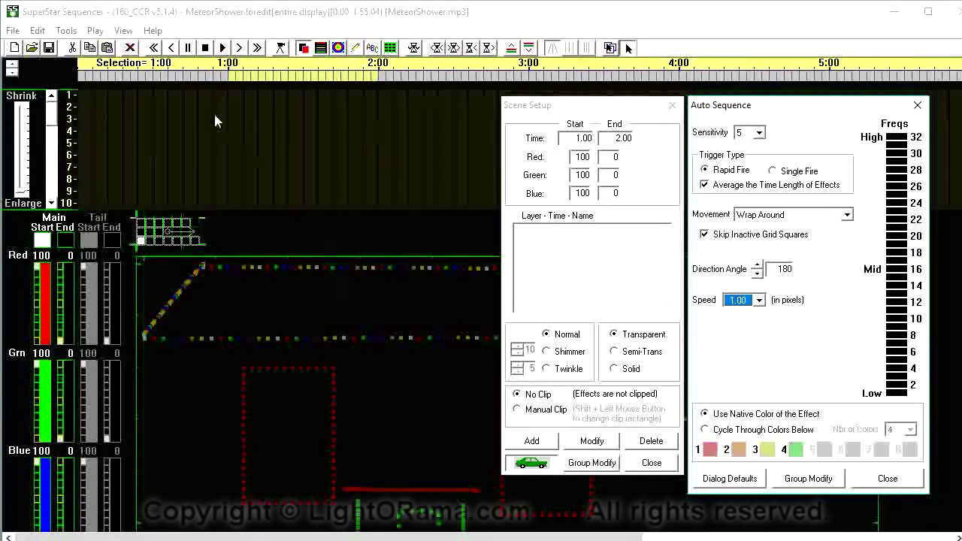
{"action": "left_click", "coordinate": [85, 79], "text": "shift"}
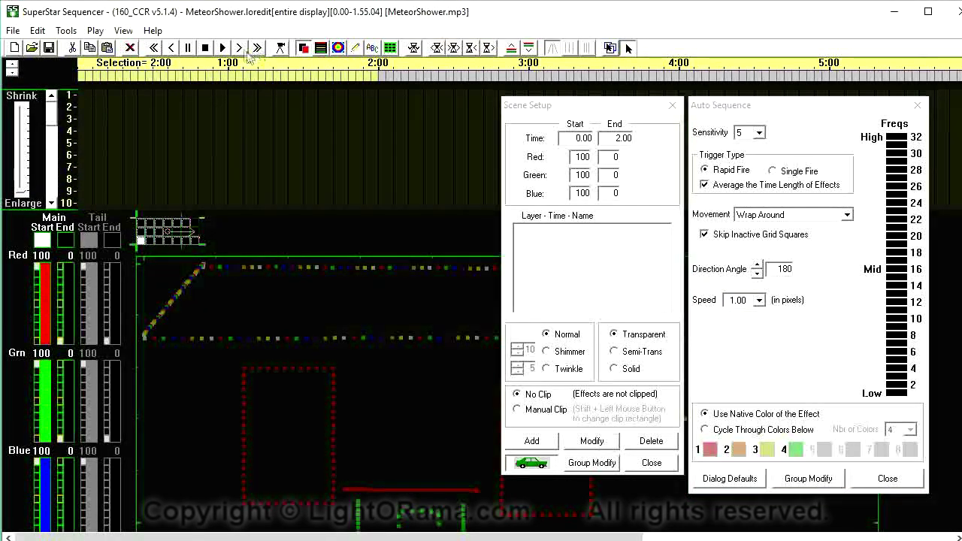
{"action": "left_click", "coordinate": [239, 49]}
{"action": "left_click", "coordinate": [239, 49]}
{"action": "left_click", "coordinate": [239, 48]}
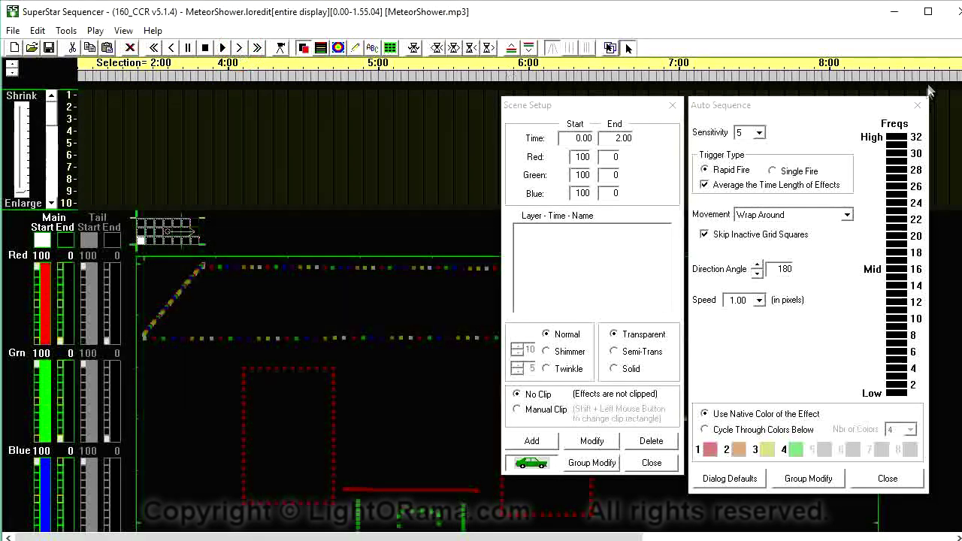
{"action": "left_click", "coordinate": [827, 78], "text": "shift"}
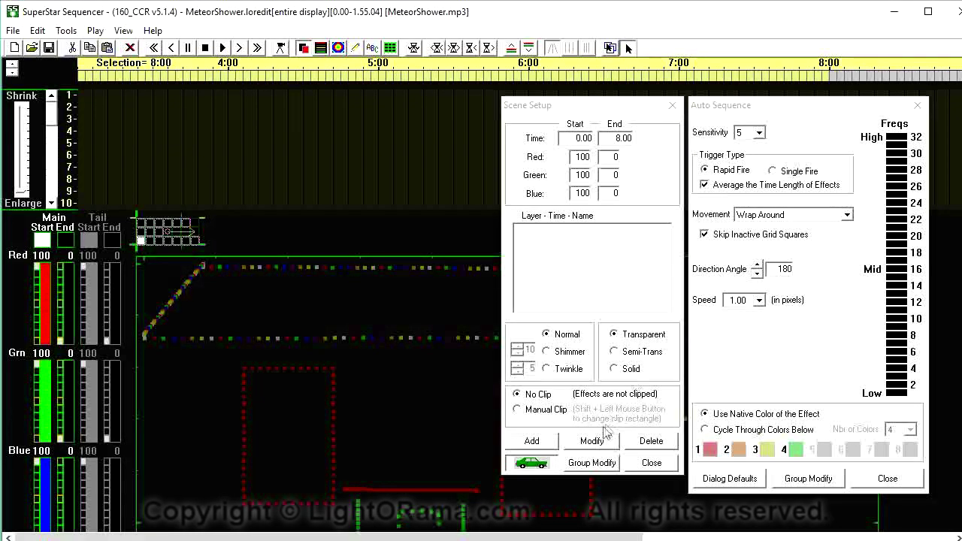
Add the auto-sequenced bush scene to the timeline and move both settings windows clear of it
{"action": "left_click", "coordinate": [534, 441]}
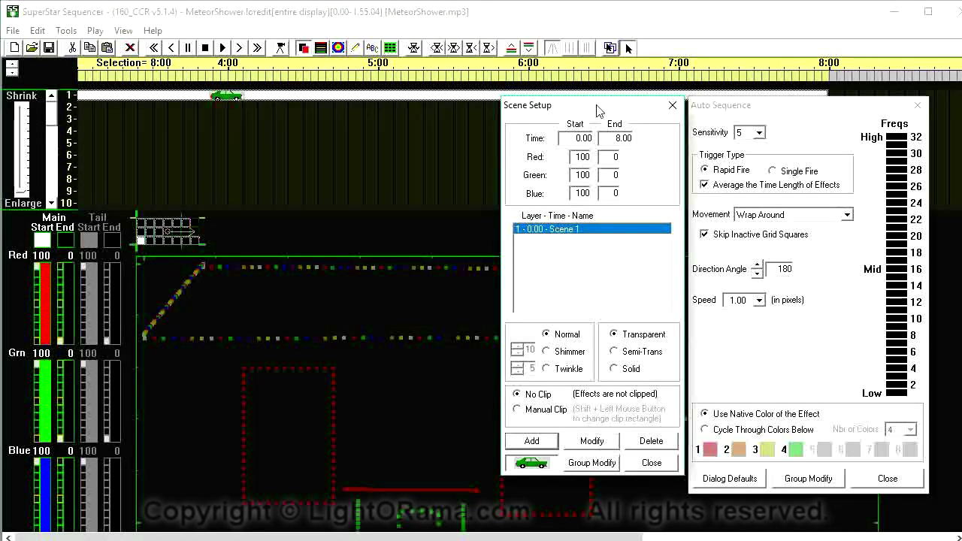
{"action": "left_click_drag", "start_coordinate": [594, 106], "coordinate": [595, 142]}
{"action": "left_click", "coordinate": [746, 109]}
{"action": "left_click_drag", "start_coordinate": [746, 109], "coordinate": [751, 127]}
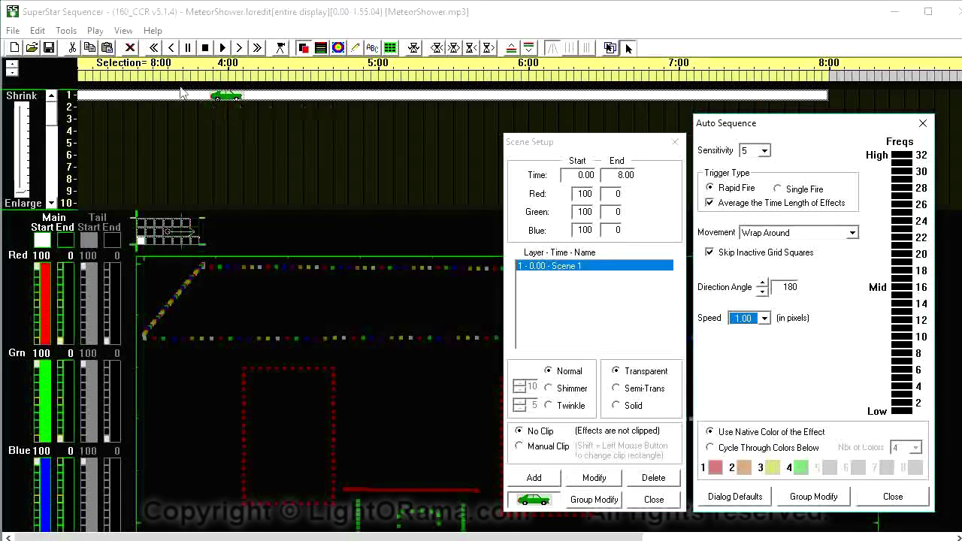
Play back the sequence from the start and watch how the effect moves across the first-floor props
{"action": "left_click", "coordinate": [172, 48]}
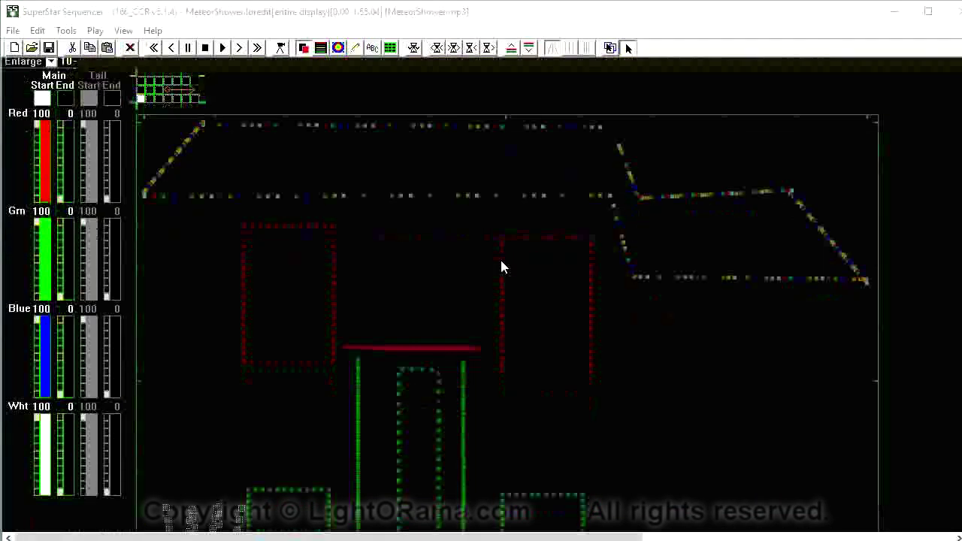
{"action": "scroll", "coordinate": [500, 260], "scroll_direction": "down", "scroll_amount": 3}
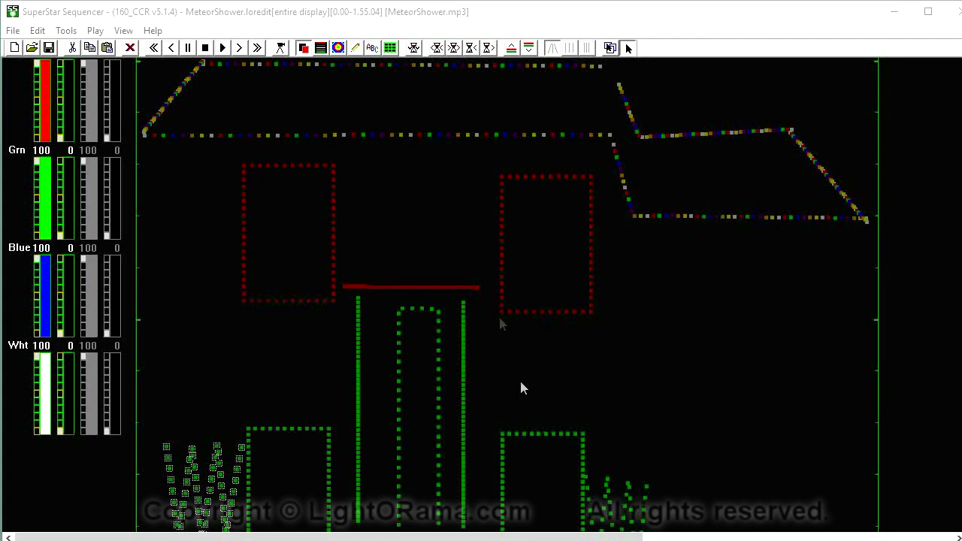
{"action": "left_click", "coordinate": [224, 48]}
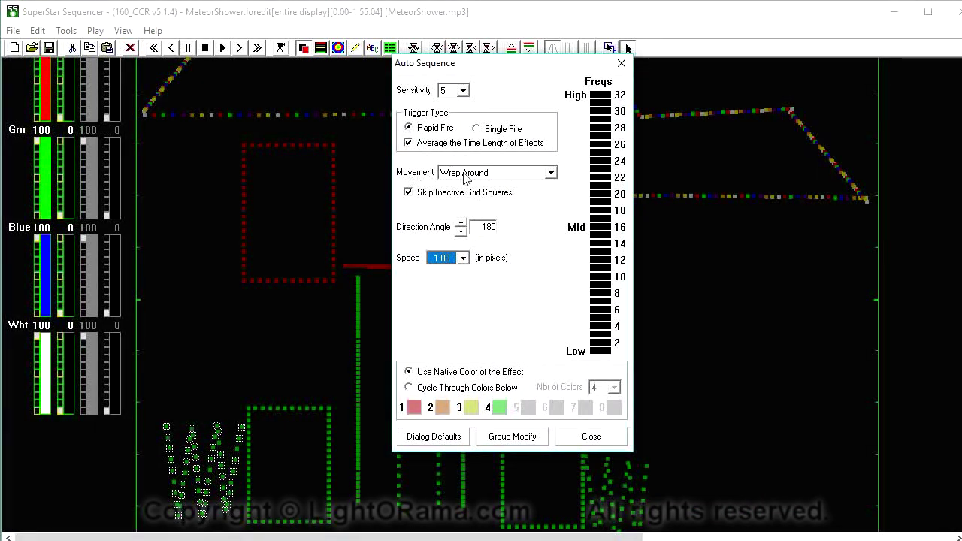
Set the Auto Sequence speed to 0.50 pixels, close its settings and move the scene settings clear of the layout
{"action": "left_click_drag", "start_coordinate": [529, 73], "coordinate": [765, 94]}
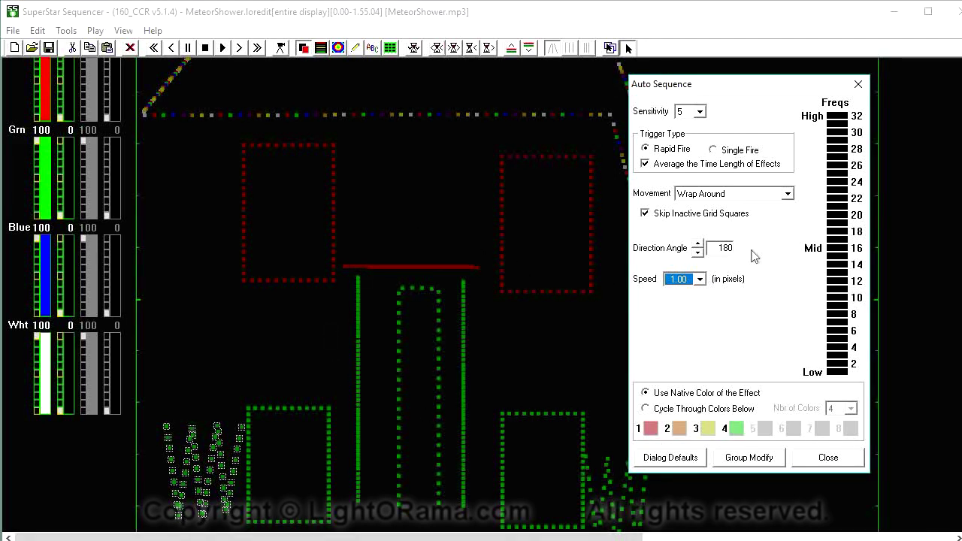
{"action": "left_click", "coordinate": [699, 280]}
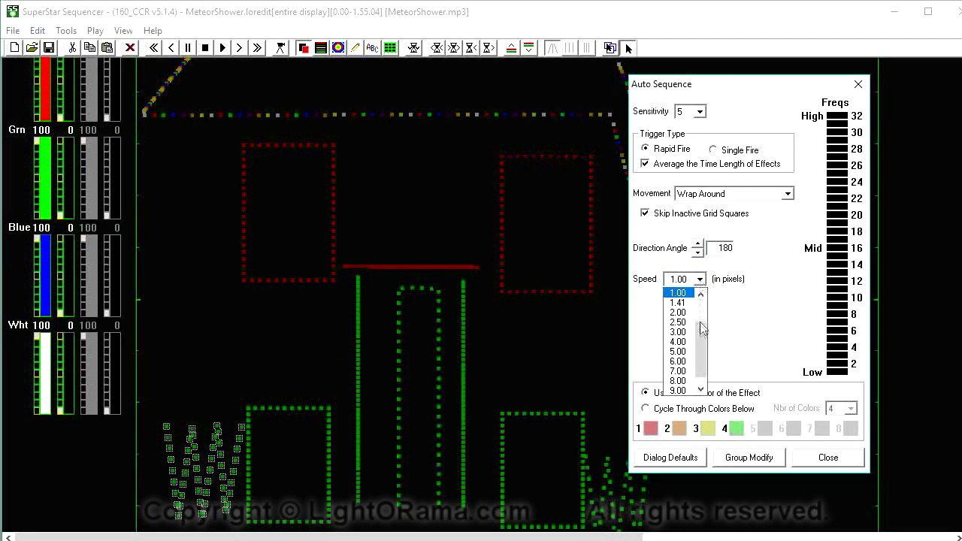
{"action": "left_click_drag", "start_coordinate": [702, 325], "coordinate": [715, 301]}
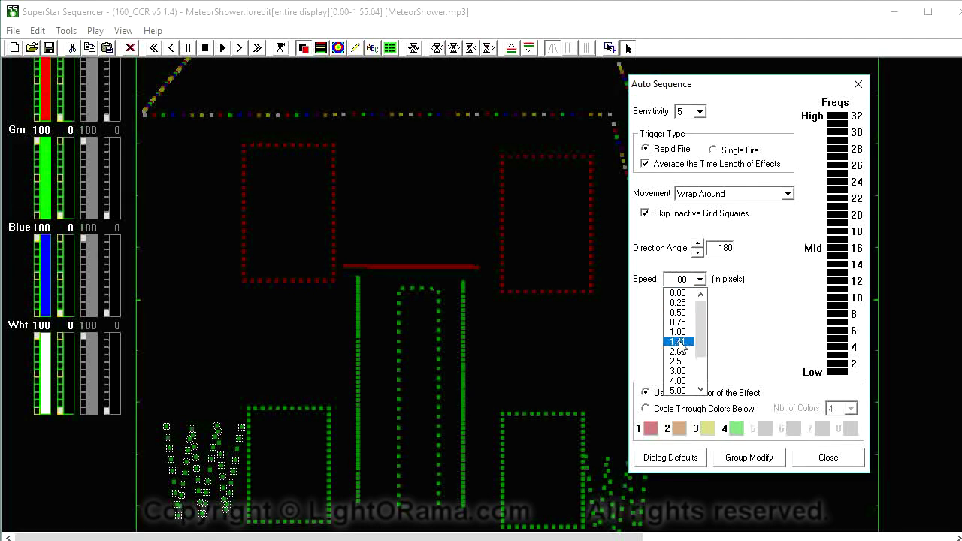
{"action": "left_click", "coordinate": [680, 312]}
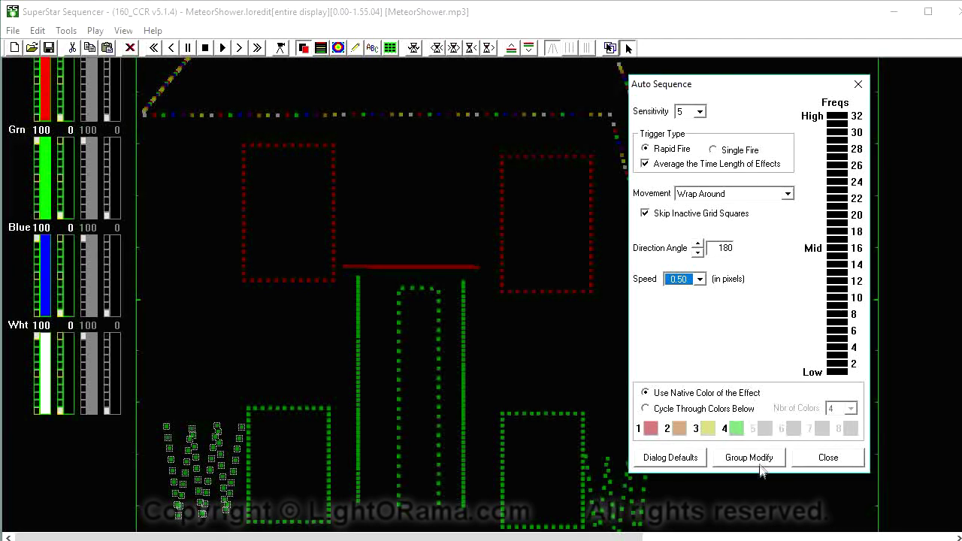
{"action": "left_click", "coordinate": [858, 84]}
{"action": "left_click_drag", "start_coordinate": [871, 151], "coordinate": [823, 132]}
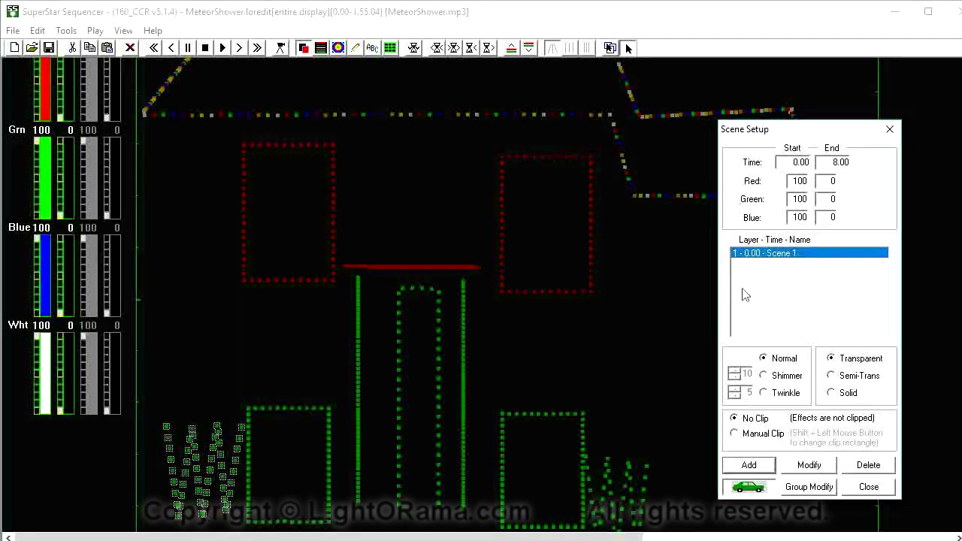
Apply the changed Auto Sequence speed to Scene 1, move its settings off the layout and play back the sequence
{"action": "left_click", "coordinate": [807, 466]}
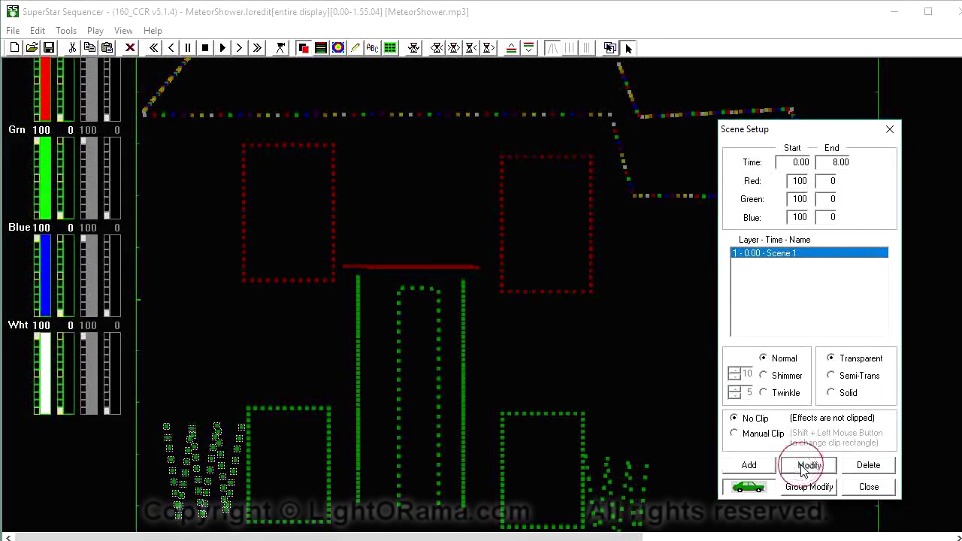
{"action": "left_click_drag", "start_coordinate": [779, 126], "coordinate": [961, 126]}
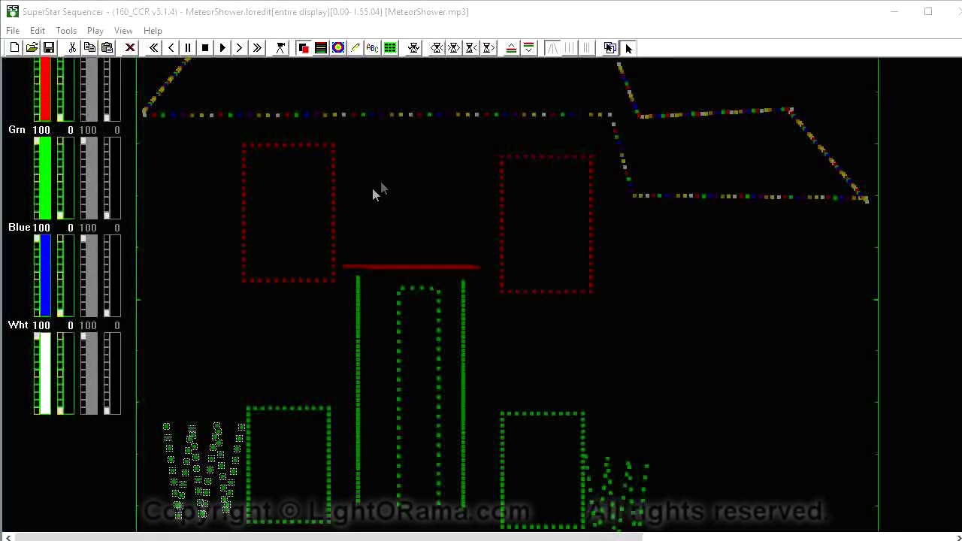
{"action": "left_click", "coordinate": [222, 48]}
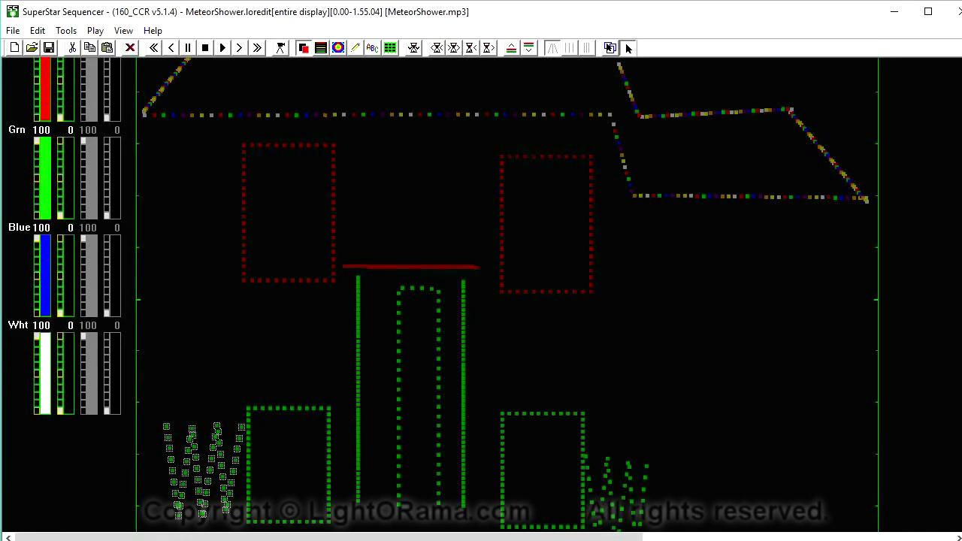
Set the Auto Sequence movement to Ricochet and apply it to Scene 1
{"action": "left_click_drag", "start_coordinate": [961, 162], "coordinate": [585, 101]}
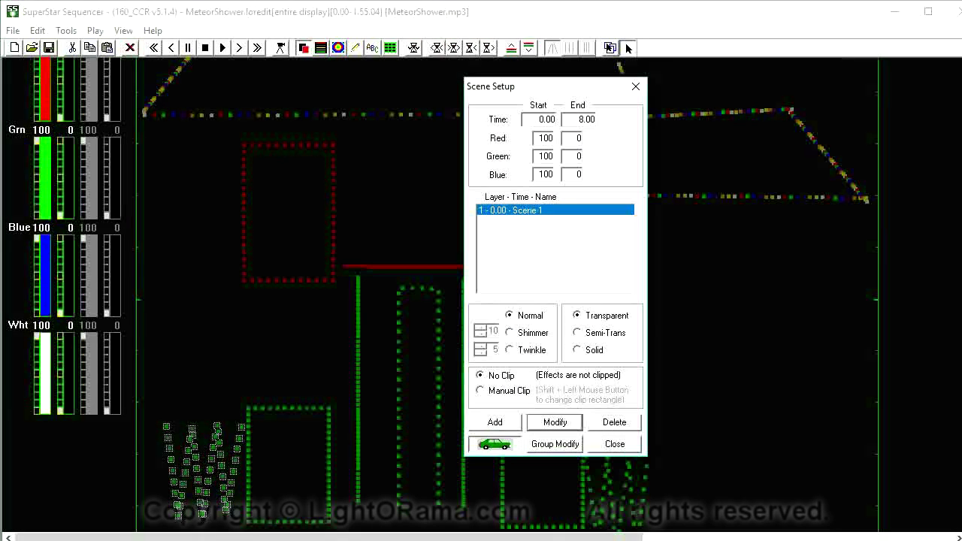
{"action": "left_click_drag", "start_coordinate": [960, 129], "coordinate": [726, 85]}
{"action": "left_click", "coordinate": [768, 185]}
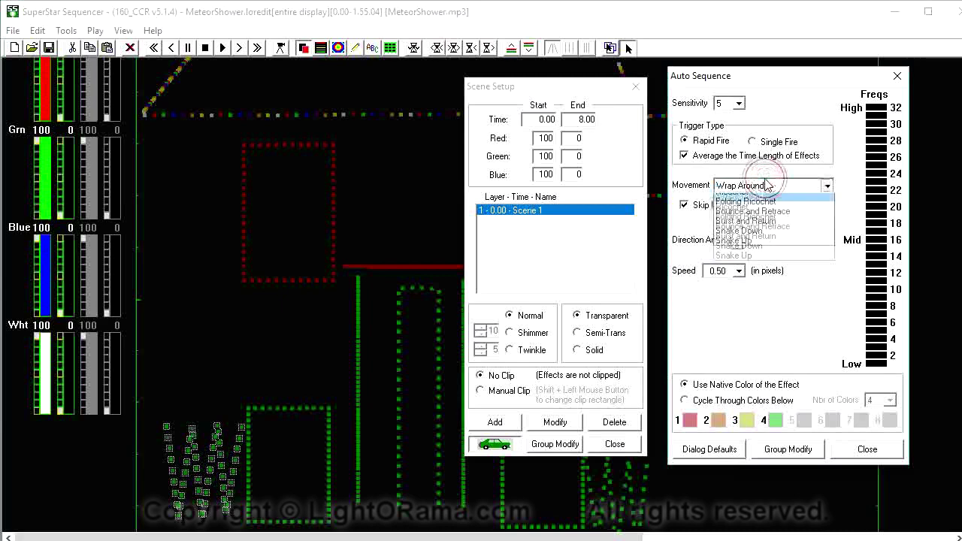
{"action": "left_click", "coordinate": [757, 219]}
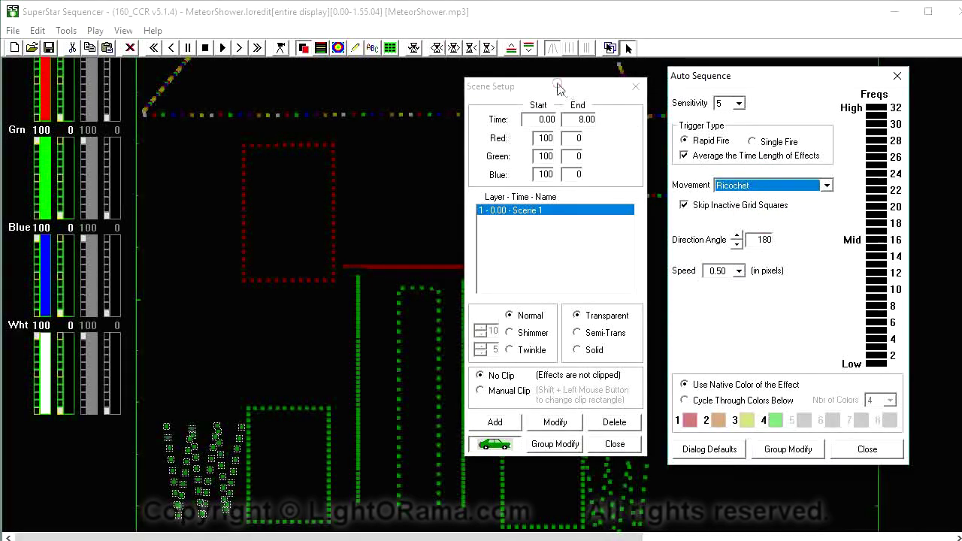
{"action": "left_click", "coordinate": [635, 87]}
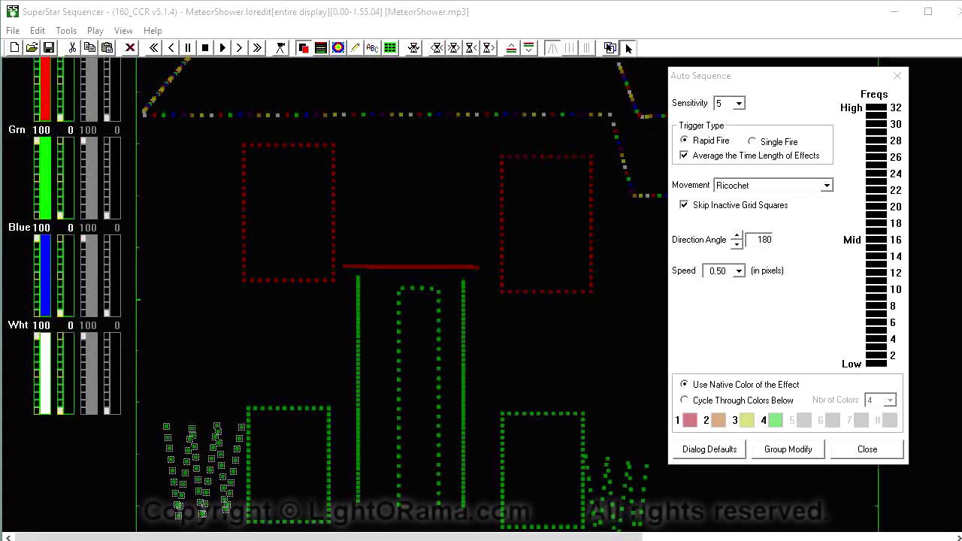
{"action": "left_click", "coordinate": [609, 47]}
{"action": "left_click_drag", "start_coordinate": [611, 60], "coordinate": [543, 82]}
{"action": "left_click", "coordinate": [571, 417]}
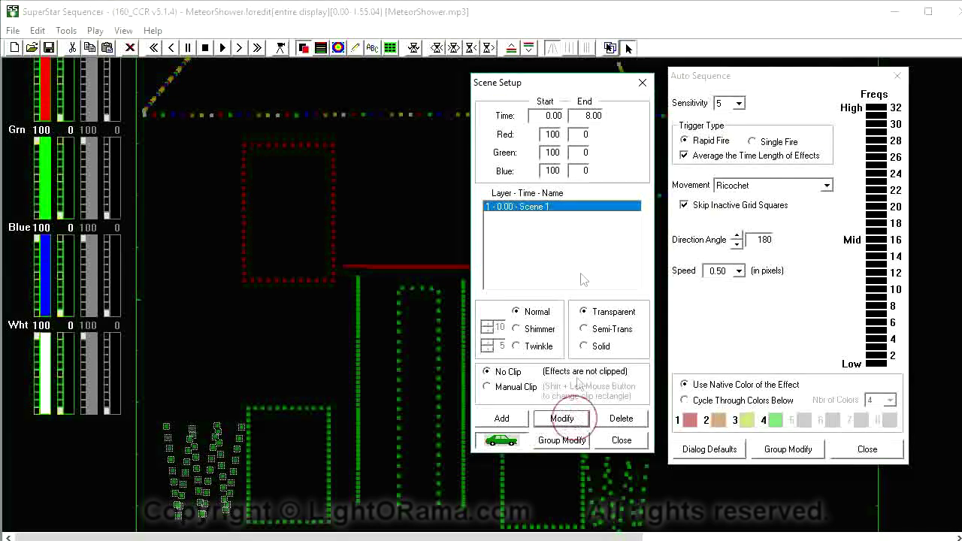
Clear both settings windows from the layout and play back the sequence to watch the Ricochet movement
{"action": "left_click", "coordinate": [642, 82]}
{"action": "left_click_drag", "start_coordinate": [790, 78], "coordinate": [961, 78]}
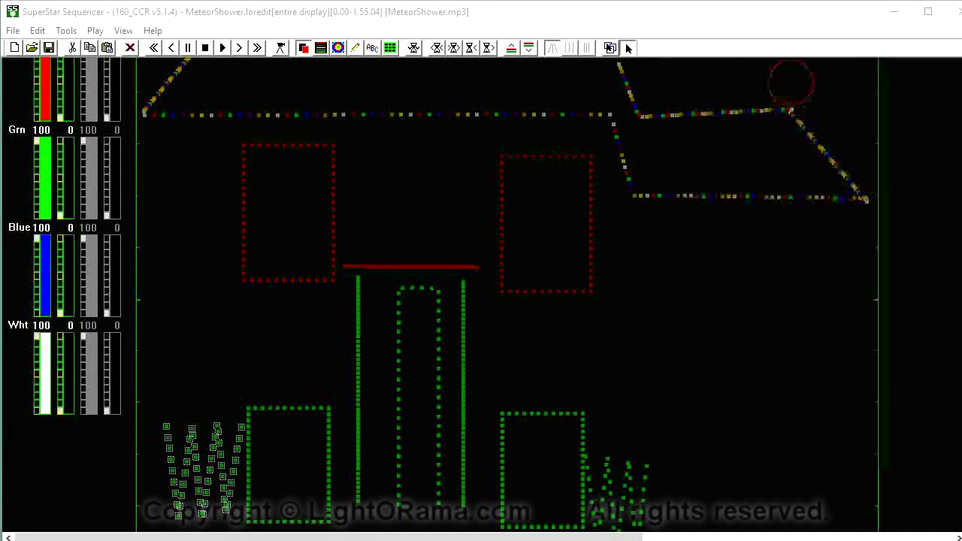
{"action": "left_click", "coordinate": [222, 47]}
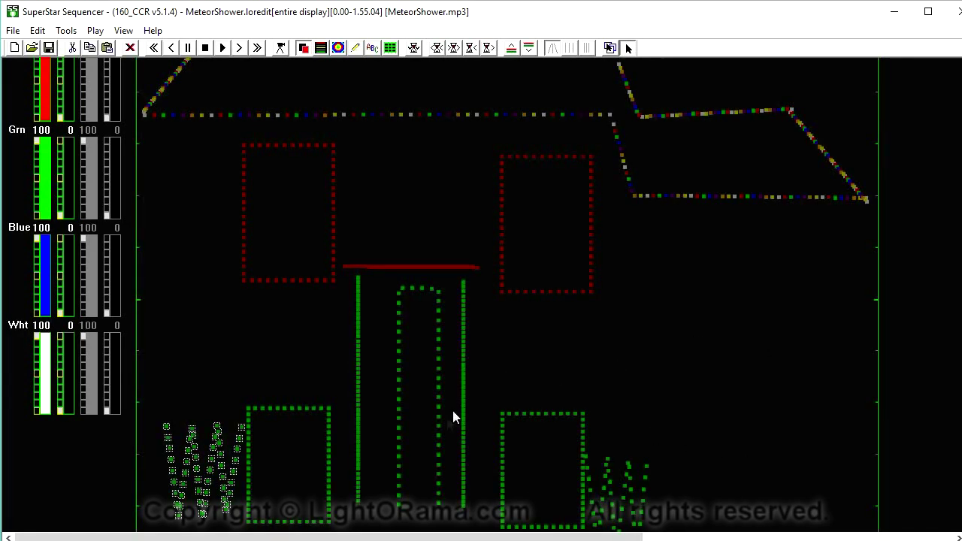
Change the Auto Sequence movement to Snake Up, apply it to Scene 1 and move the scene settings off the layout
{"action": "left_click", "coordinate": [609, 47]}
{"action": "left_click_drag", "start_coordinate": [736, 101], "coordinate": [789, 94]}
{"action": "left_click", "coordinate": [761, 192]}
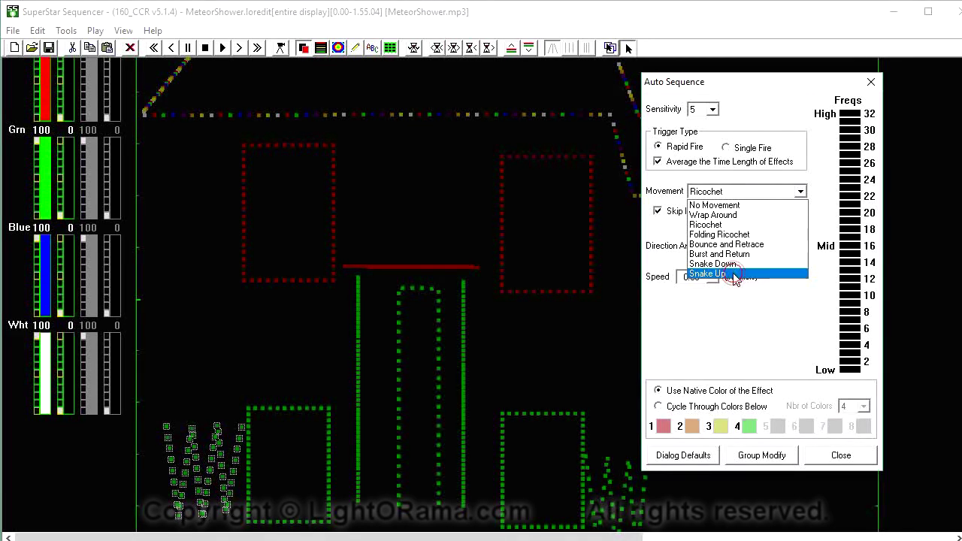
{"action": "left_click", "coordinate": [734, 273]}
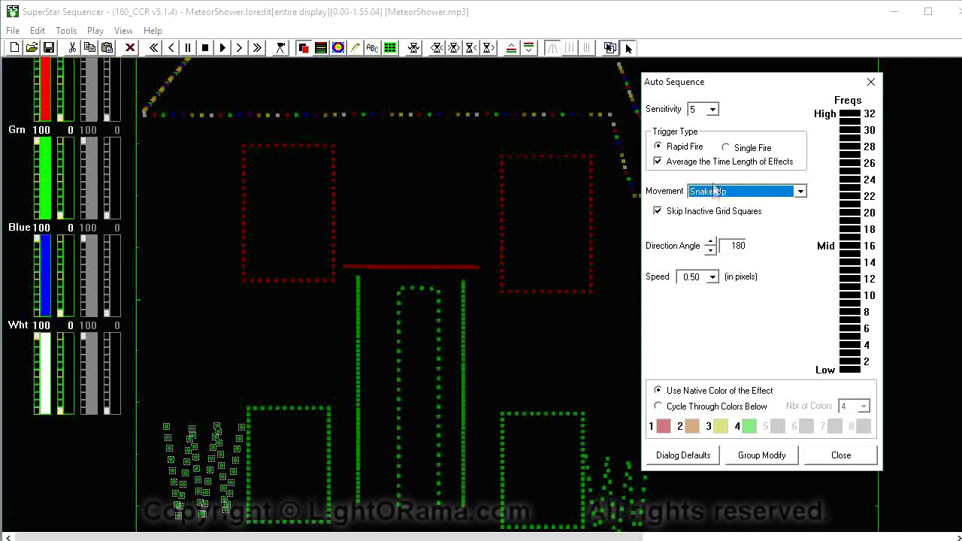
{"action": "left_click_drag", "start_coordinate": [788, 82], "coordinate": [826, 72]}
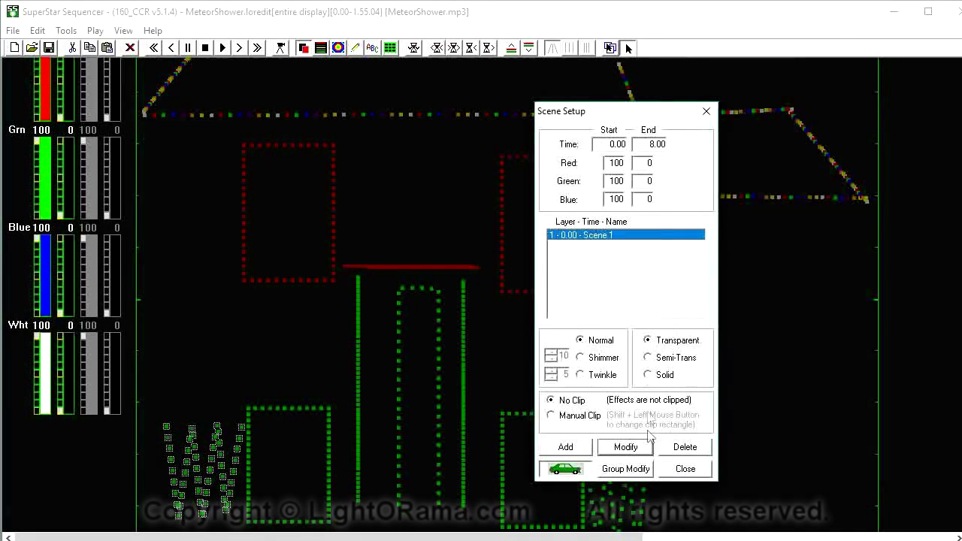
{"action": "left_click", "coordinate": [631, 447]}
{"action": "left_click_drag", "start_coordinate": [639, 111], "coordinate": [961, 105]}
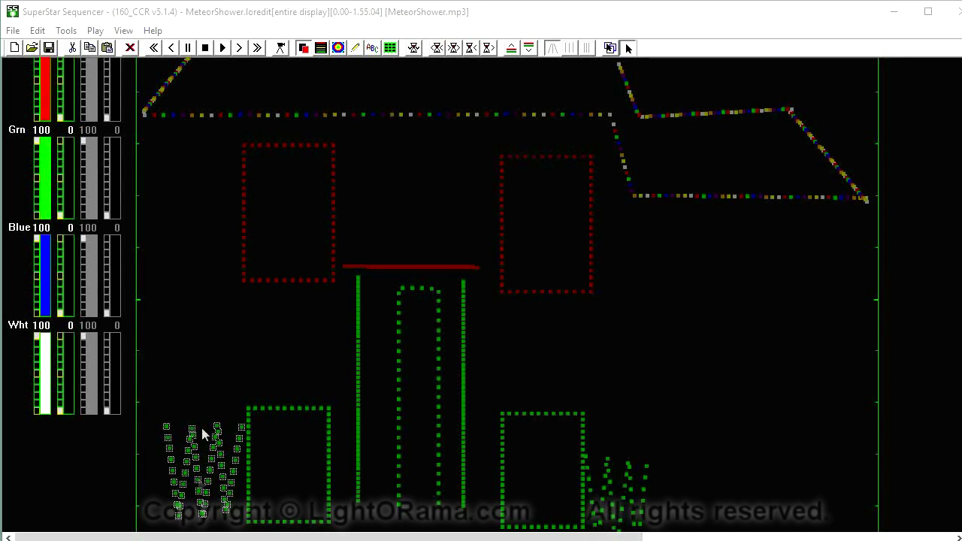
Play back the sequence with the whole house in view and watch where the Snake Up movement travels
{"action": "scroll", "coordinate": [537, 266], "scroll_direction": "up", "scroll_amount": 3}
{"action": "scroll", "coordinate": [537, 266], "scroll_direction": "down", "scroll_amount": 2}
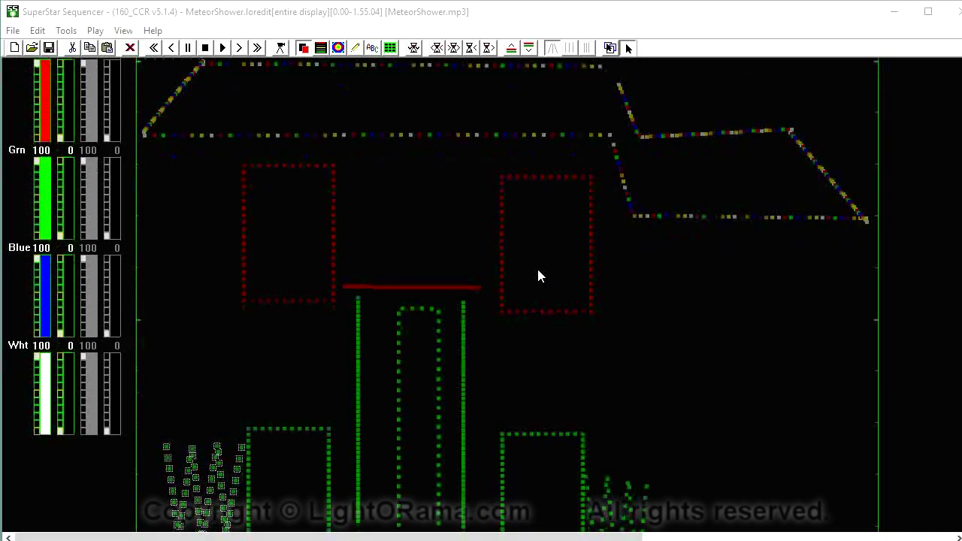
{"action": "left_click", "coordinate": [222, 48]}
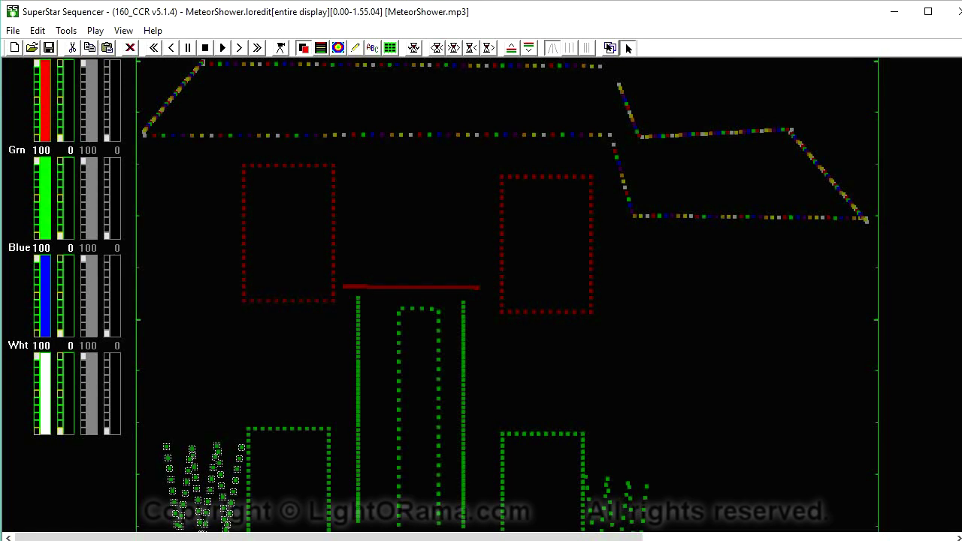
{"action": "scroll", "coordinate": [625, 360], "scroll_direction": "down", "scroll_amount": 3}
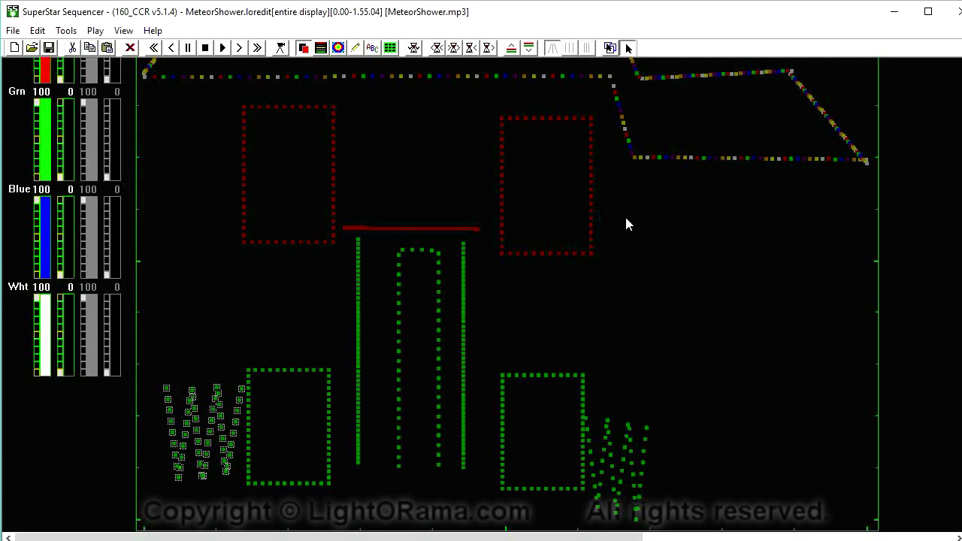
{"action": "scroll", "coordinate": [635, 315], "scroll_direction": "up", "scroll_amount": 2}
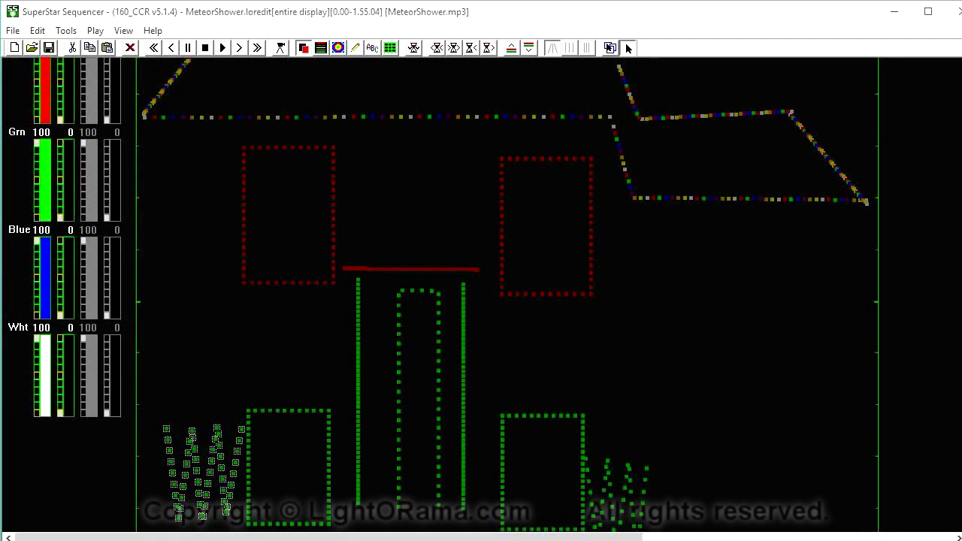
Switch Scene 1 to Manual Clip, draw the clip rectangle around the lower two rows of the prop grid and apply it
{"action": "left_click_drag", "start_coordinate": [817, 124], "coordinate": [765, 124]}
{"action": "left_click", "coordinate": [684, 422]}
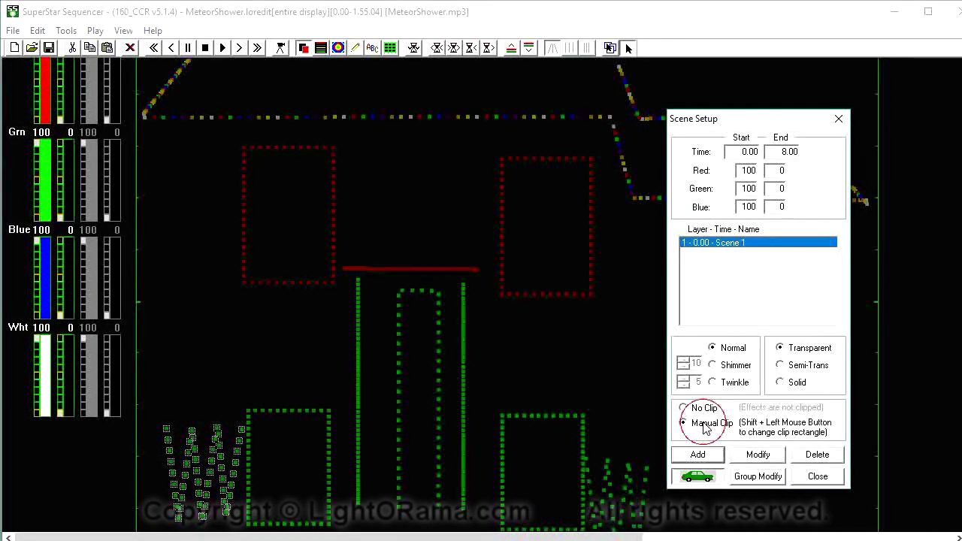
{"action": "scroll", "coordinate": [501, 328], "scroll_direction": "up", "scroll_amount": 5}
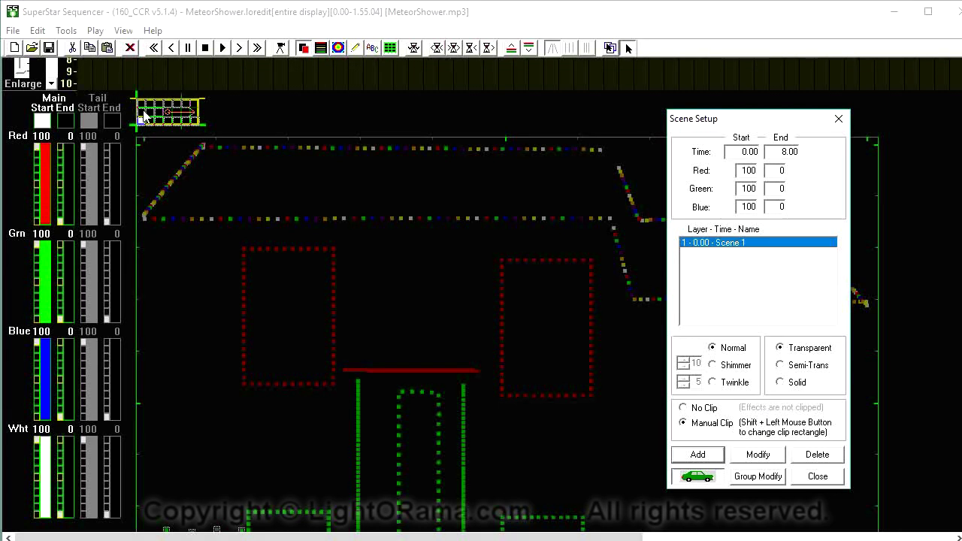
{"action": "left_click_drag", "start_coordinate": [142, 114], "coordinate": [198, 126]}
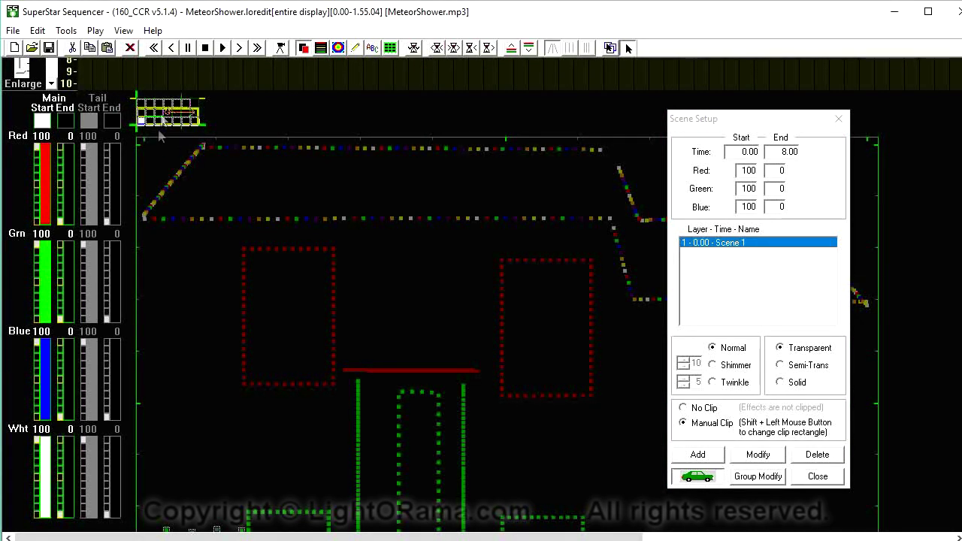
{"action": "left_click", "coordinate": [758, 453]}
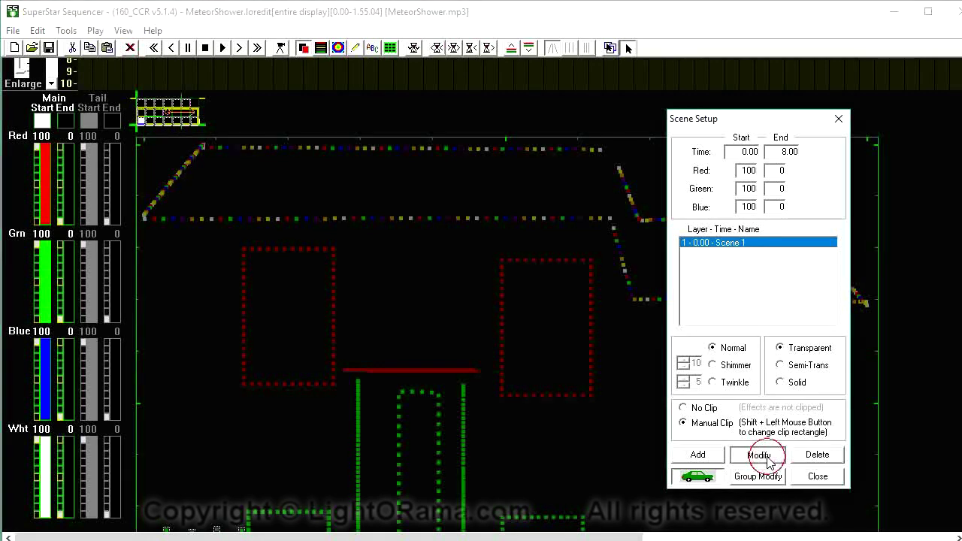
{"action": "left_click_drag", "start_coordinate": [757, 121], "coordinate": [772, 122]}
Play back the sequence to watch the Snake Up movement within the clipped lower rows
{"action": "scroll", "coordinate": [559, 244], "scroll_direction": "down", "scroll_amount": 4}
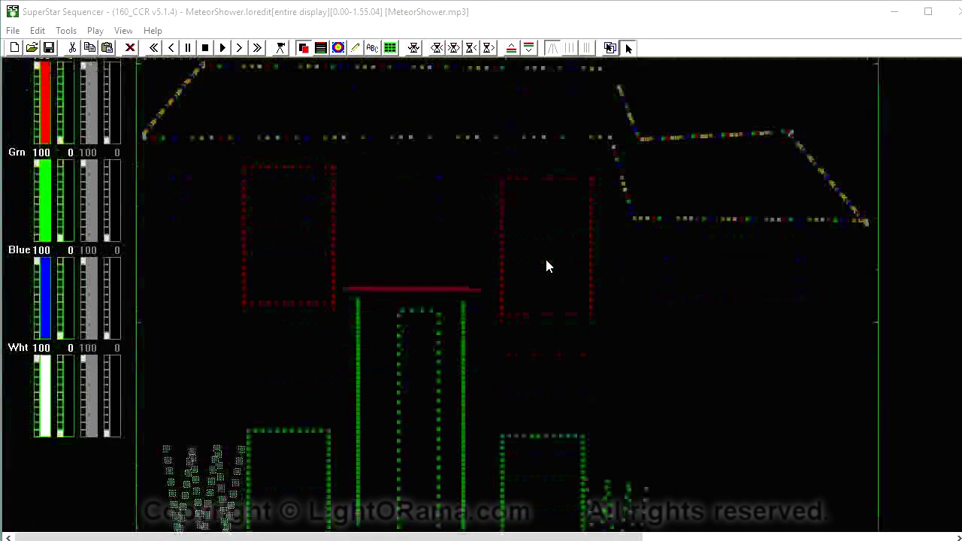
{"action": "scroll", "coordinate": [464, 200], "scroll_direction": "down", "scroll_amount": 1}
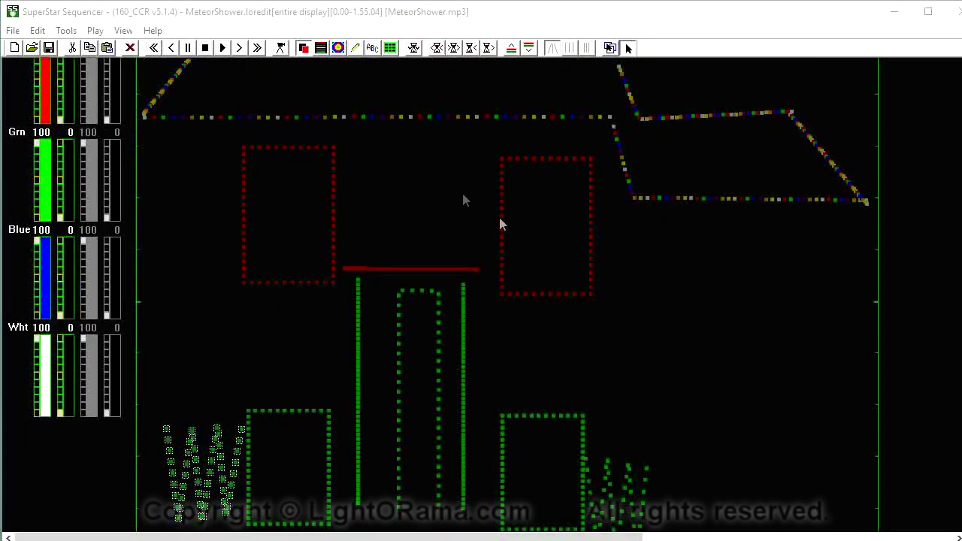
{"action": "left_click", "coordinate": [222, 48]}
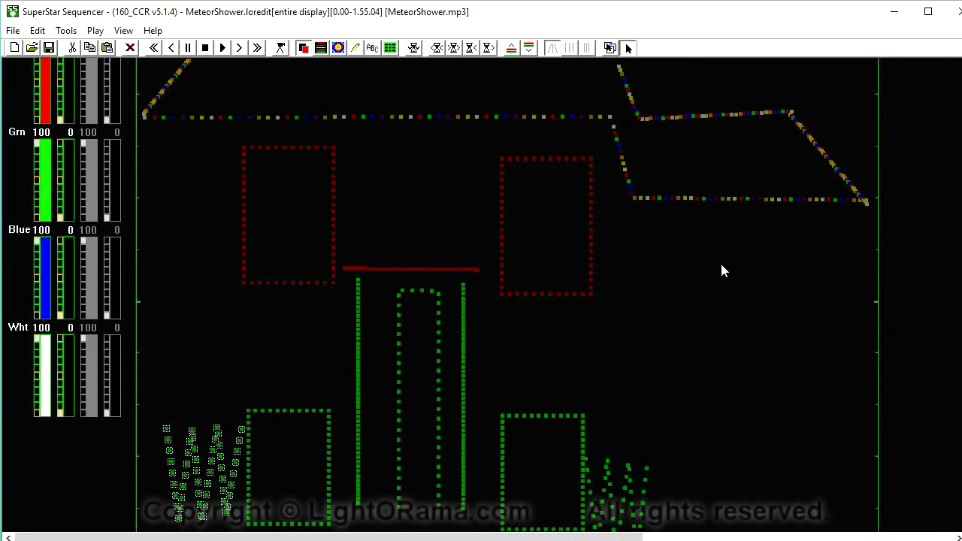
Add a second scene from 0.00 to 8.00 seconds on layer 2 and move the scene settings clear of the layout
{"action": "left_click", "coordinate": [609, 47]}
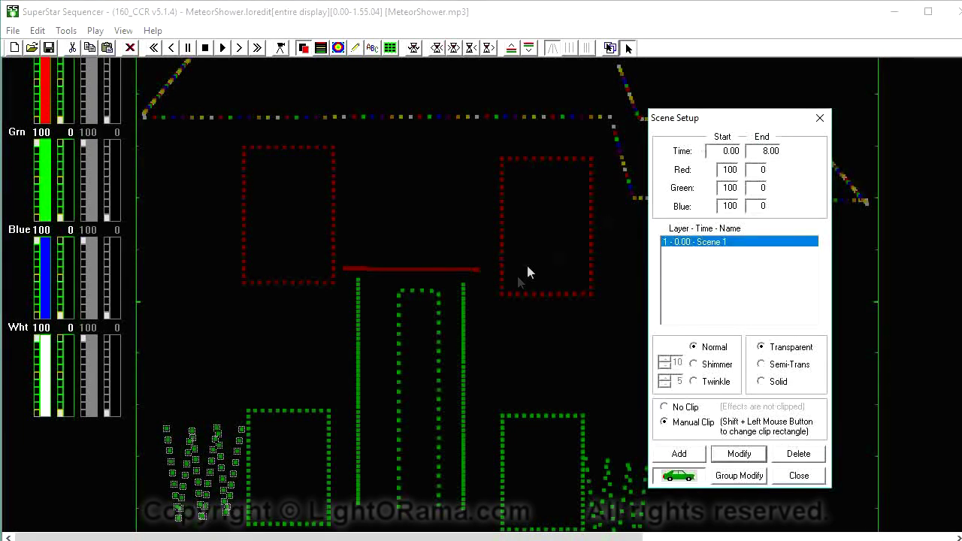
{"action": "scroll", "coordinate": [513, 291], "scroll_direction": "up", "scroll_amount": 5}
{"action": "scroll", "coordinate": [512, 293], "scroll_direction": "up", "scroll_amount": 2}
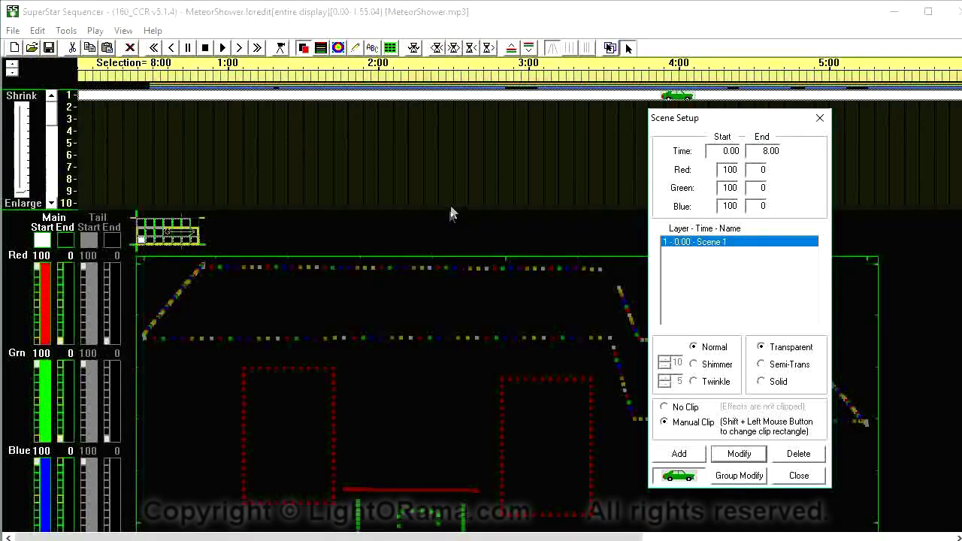
{"action": "left_click", "coordinate": [678, 454]}
{"action": "left_click_drag", "start_coordinate": [751, 118], "coordinate": [897, 117]}
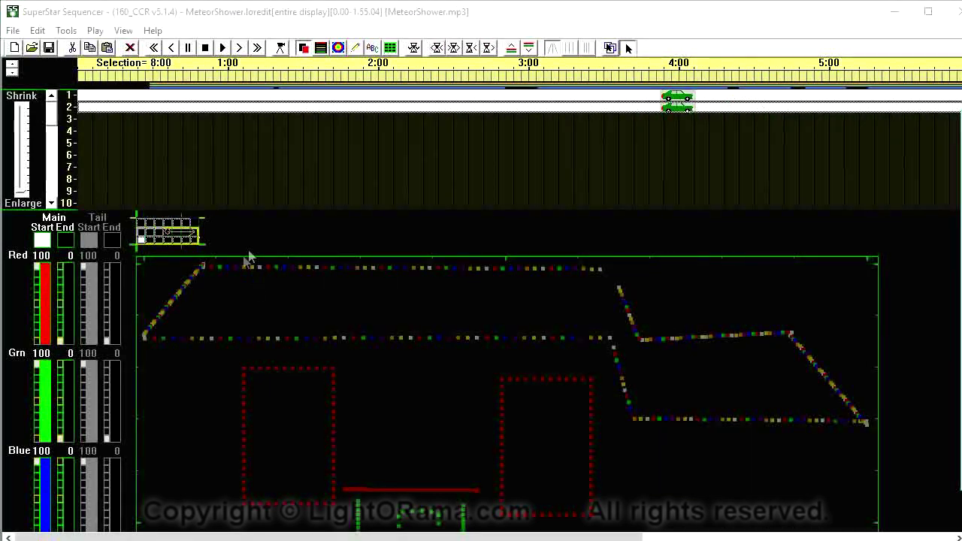
Set Scene 2 to No Clip and light the first square of the prop grid's top row, covering the upper roofline
{"action": "left_click_drag", "start_coordinate": [961, 118], "coordinate": [797, 116]}
{"action": "left_click", "coordinate": [689, 405]}
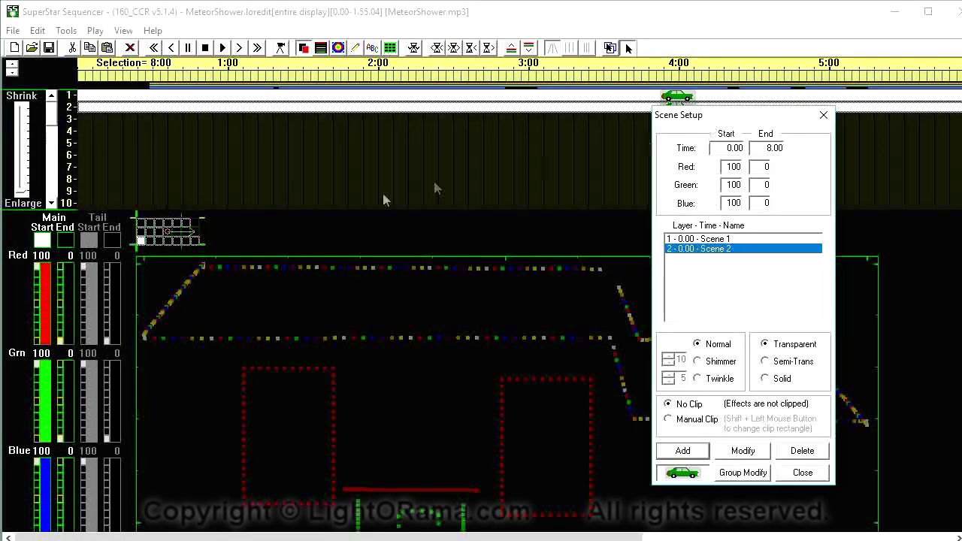
{"action": "left_click", "coordinate": [141, 231]}
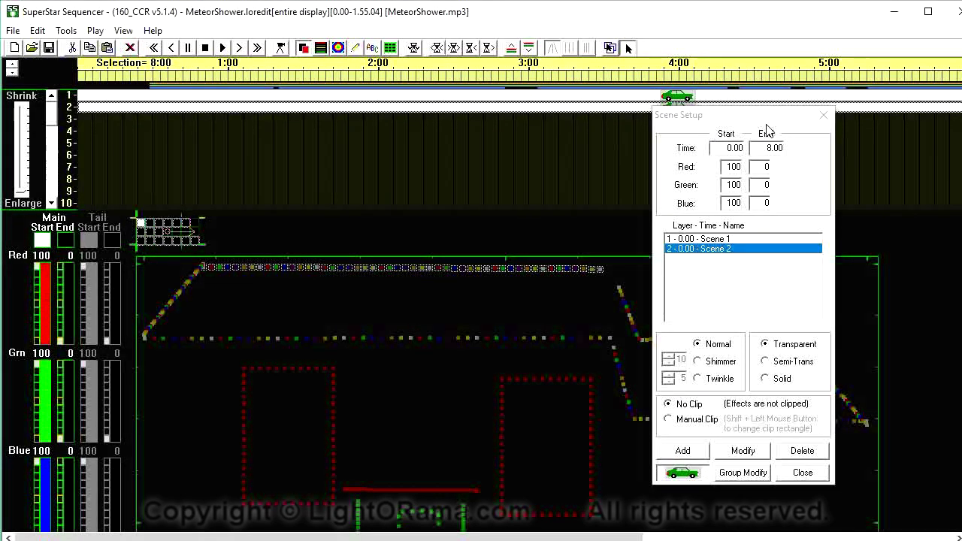
Set the Auto Sequence movement to Wrap Around and apply it with the new grid square to Scene 2
{"action": "left_click_drag", "start_coordinate": [735, 112], "coordinate": [548, 93]}
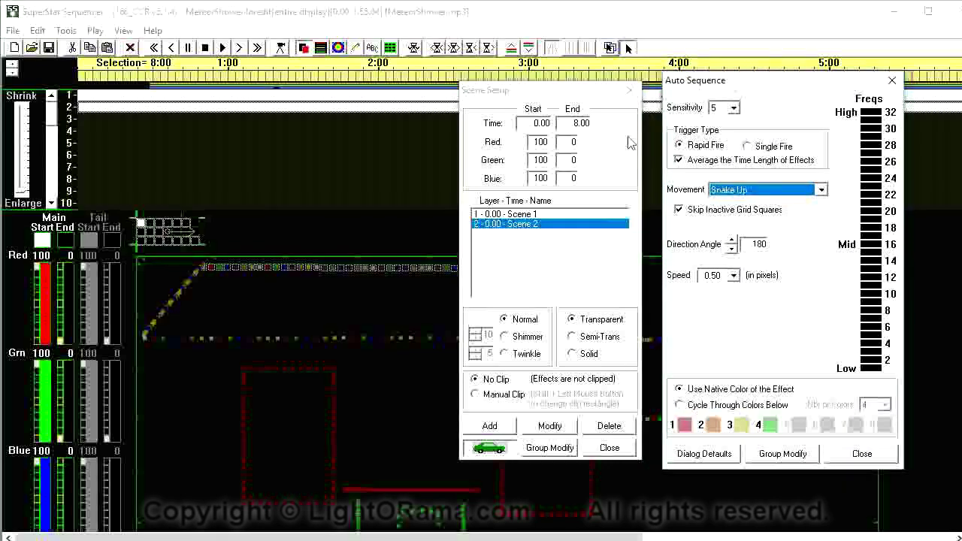
{"action": "left_click_drag", "start_coordinate": [532, 90], "coordinate": [522, 366]}
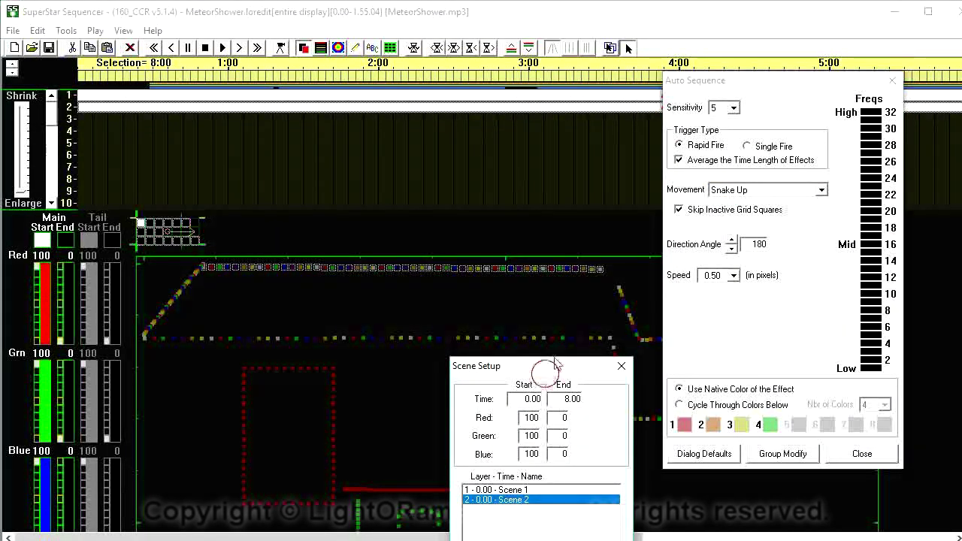
{"action": "left_click_drag", "start_coordinate": [544, 368], "coordinate": [490, 161]}
{"action": "left_click", "coordinate": [751, 189]}
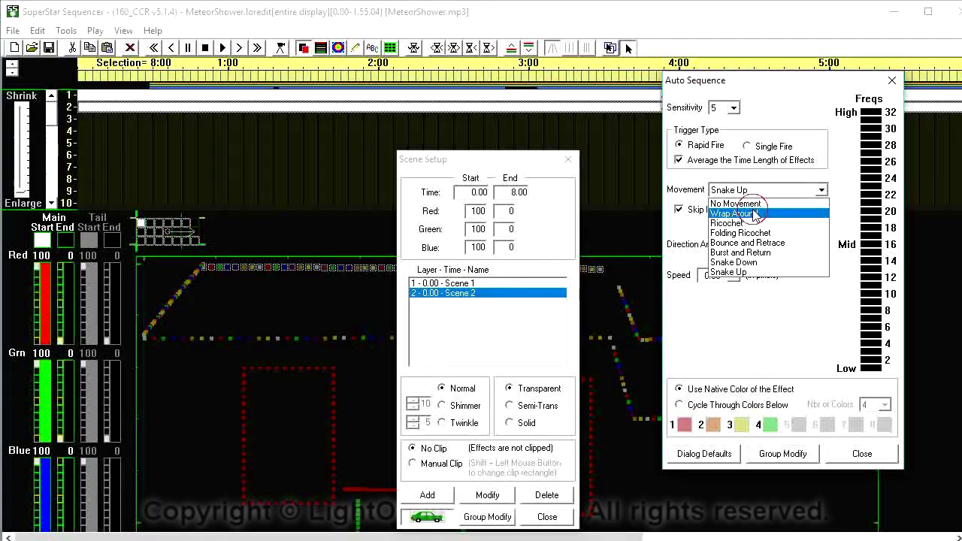
{"action": "left_click", "coordinate": [754, 214]}
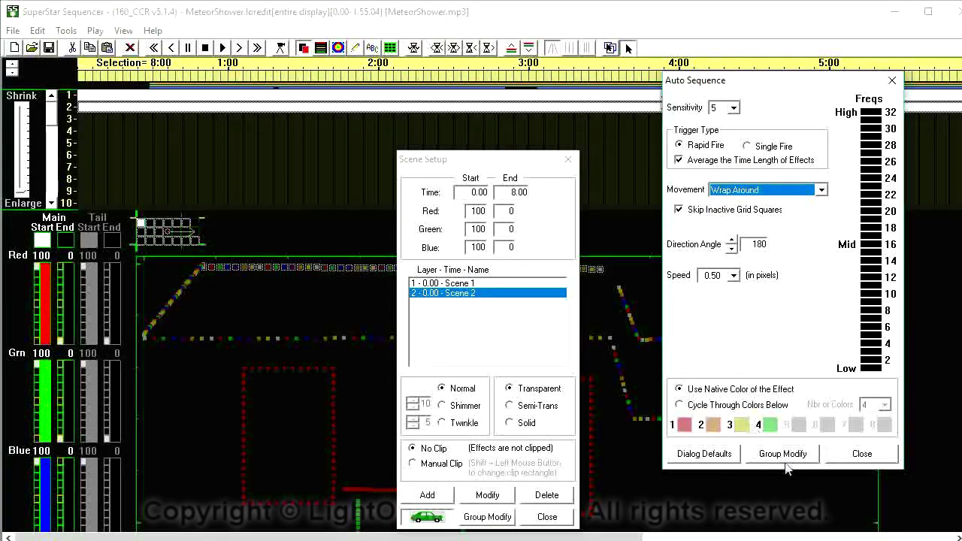
{"action": "left_click_drag", "start_coordinate": [506, 159], "coordinate": [541, 119]}
{"action": "left_click", "coordinate": [526, 454]}
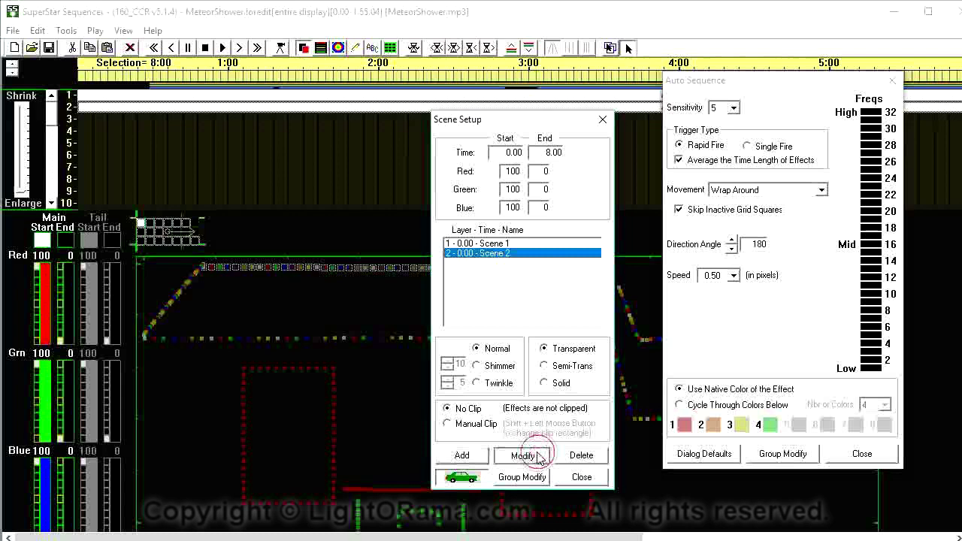
Close the scene settings and play back the sequence to watch Wrap Around on the upper roofline with Snake Up below
{"action": "left_click", "coordinate": [601, 119]}
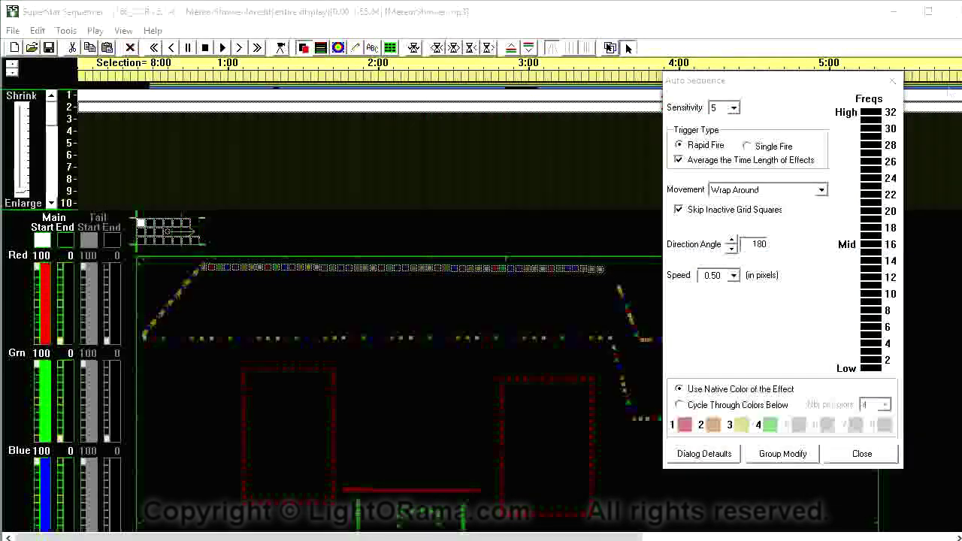
{"action": "left_click", "coordinate": [892, 80]}
{"action": "scroll", "coordinate": [642, 308], "scroll_direction": "down", "scroll_amount": 5}
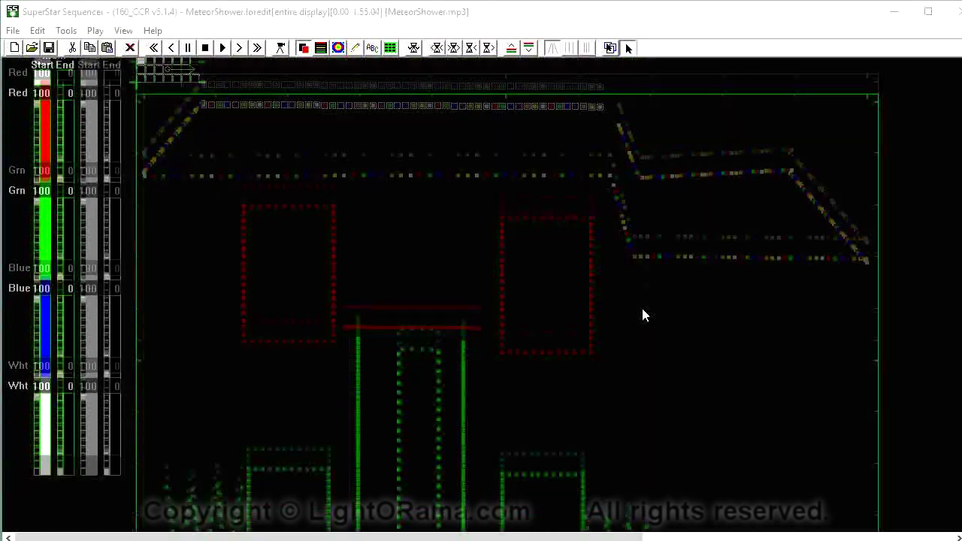
{"action": "left_click", "coordinate": [223, 48]}
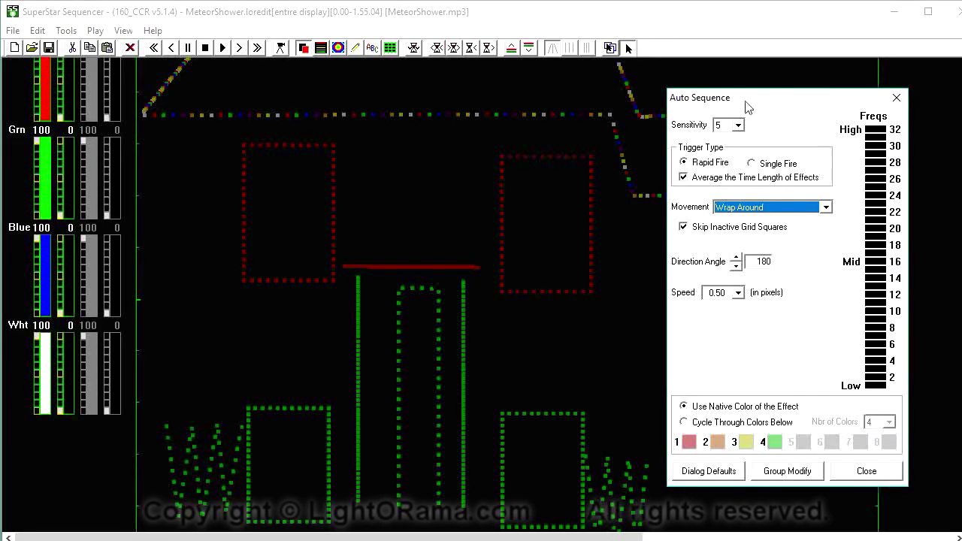
Turn off frequencies 23 to 32 in Scene 1's Auto Sequence settings and apply the change to the scene
{"action": "left_click_drag", "start_coordinate": [811, 105], "coordinate": [879, 87]}
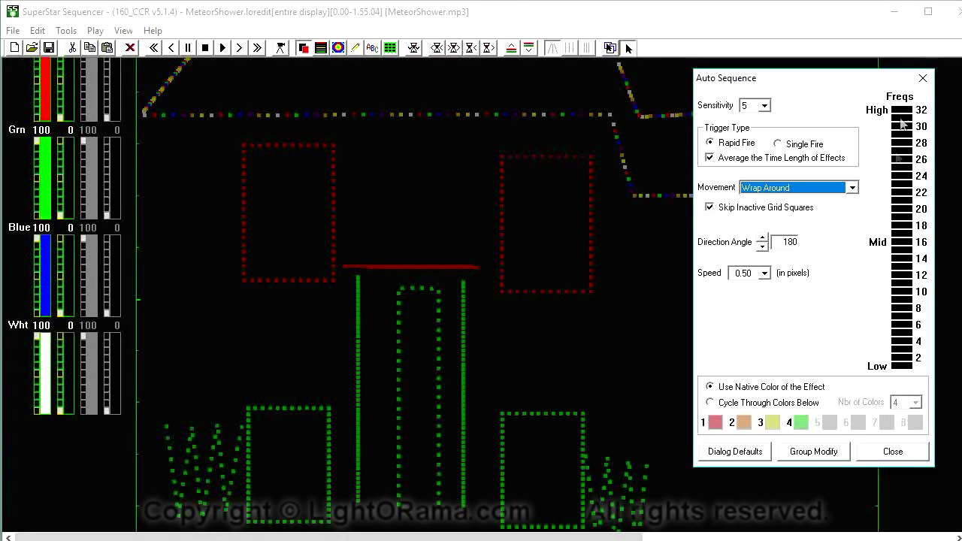
{"action": "left_click_drag", "start_coordinate": [961, 135], "coordinate": [546, 100]}
{"action": "left_click", "coordinate": [548, 218]}
{"action": "scroll", "coordinate": [375, 329], "scroll_direction": "up", "scroll_amount": 3}
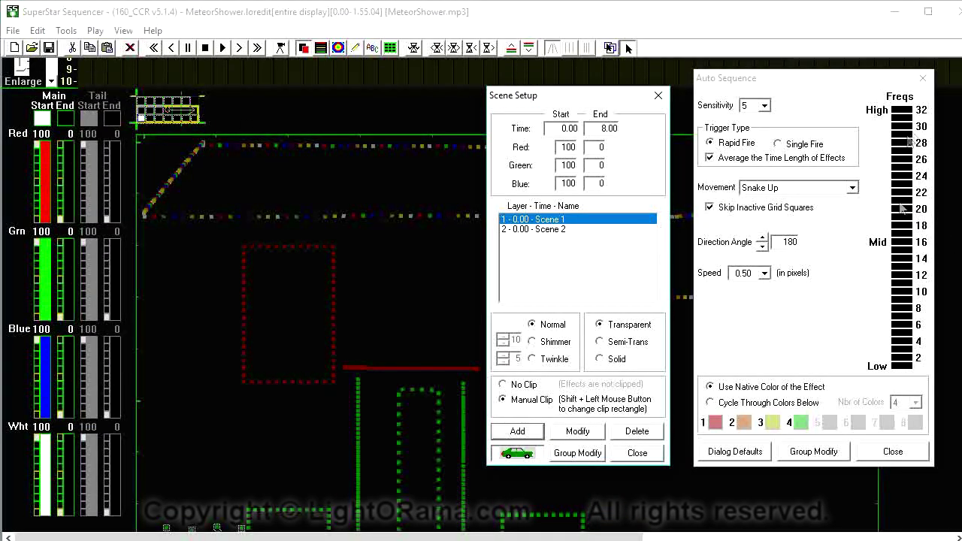
{"action": "left_click_drag", "start_coordinate": [907, 109], "coordinate": [910, 188]}
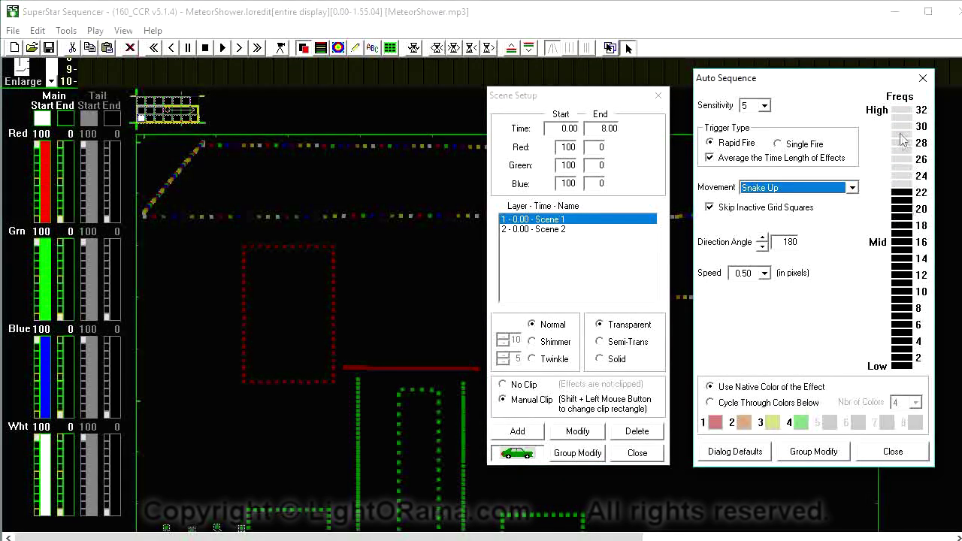
{"action": "left_click", "coordinate": [575, 429]}
Turn off frequencies 1 to 21 in Scene 2's Auto Sequence settings, apply the change and close the scene settings
{"action": "left_click", "coordinate": [560, 231]}
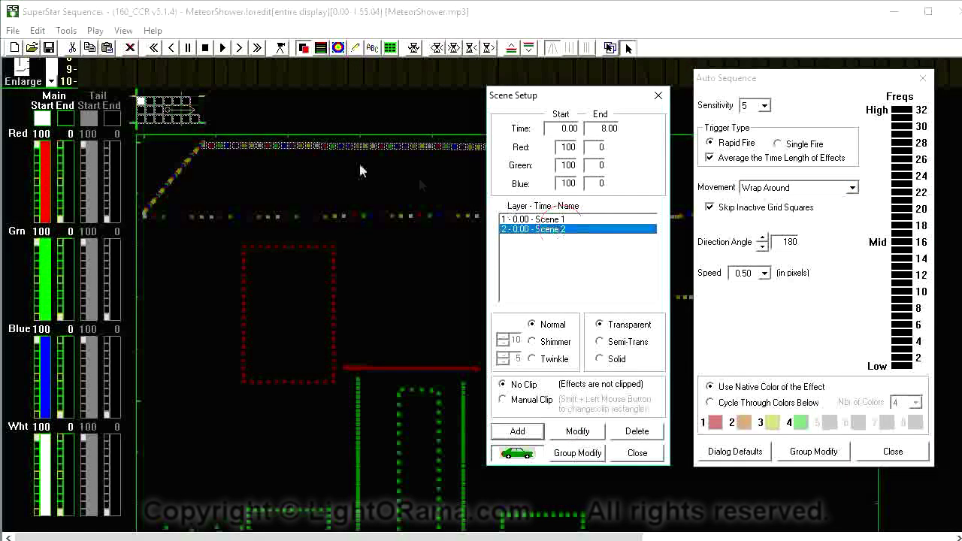
{"action": "mouse_move", "coordinate": [907, 368]}
{"action": "left_mouse_down"}
{"action": "mouse_move", "coordinate": [909, 200]}
{"action": "mouse_move", "coordinate": [912, 256]}
{"action": "left_mouse_up"}
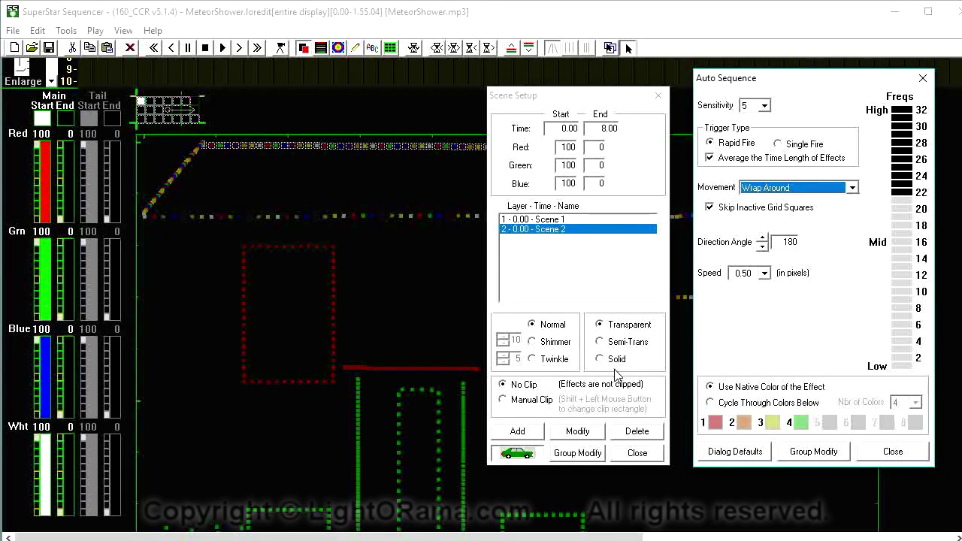
{"action": "left_click", "coordinate": [583, 431]}
{"action": "key", "text": "Escape"}
{"action": "left_click", "coordinate": [823, 80]}
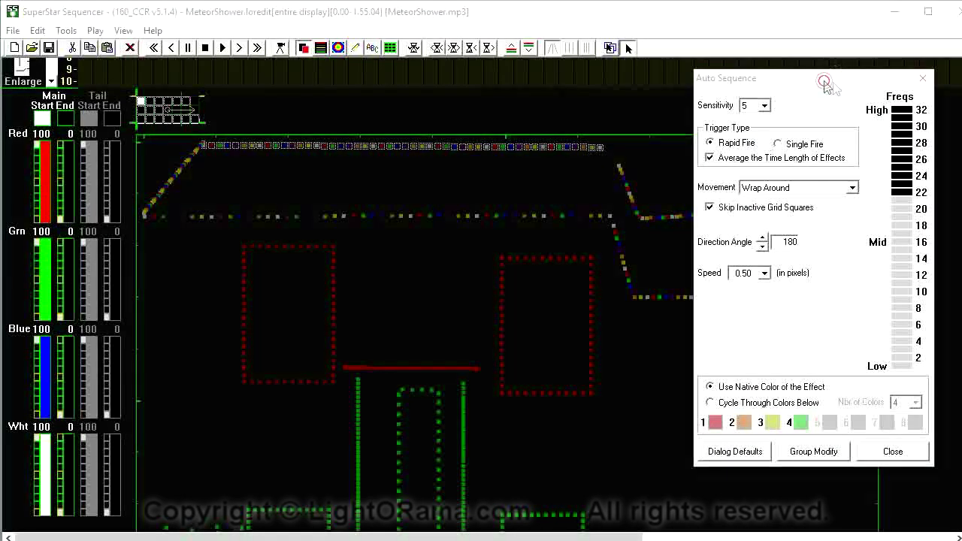
{"action": "key", "text": "Escape"}
Play back the sequence to watch the two scenes respond to their separate frequency ranges
{"action": "scroll", "coordinate": [444, 340], "scroll_direction": "down", "scroll_amount": 3}
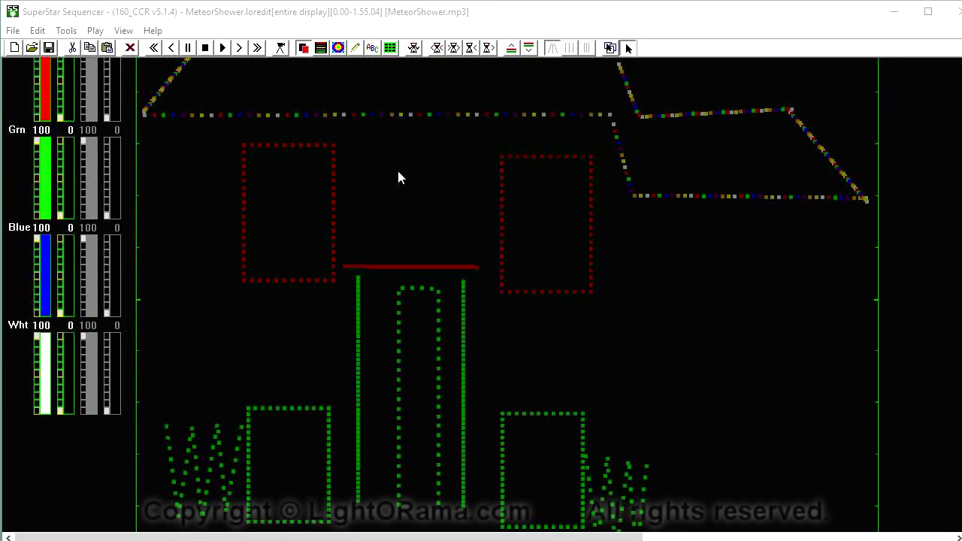
{"action": "scroll", "coordinate": [396, 171], "scroll_direction": "up", "scroll_amount": 1}
{"action": "left_click", "coordinate": [222, 48]}
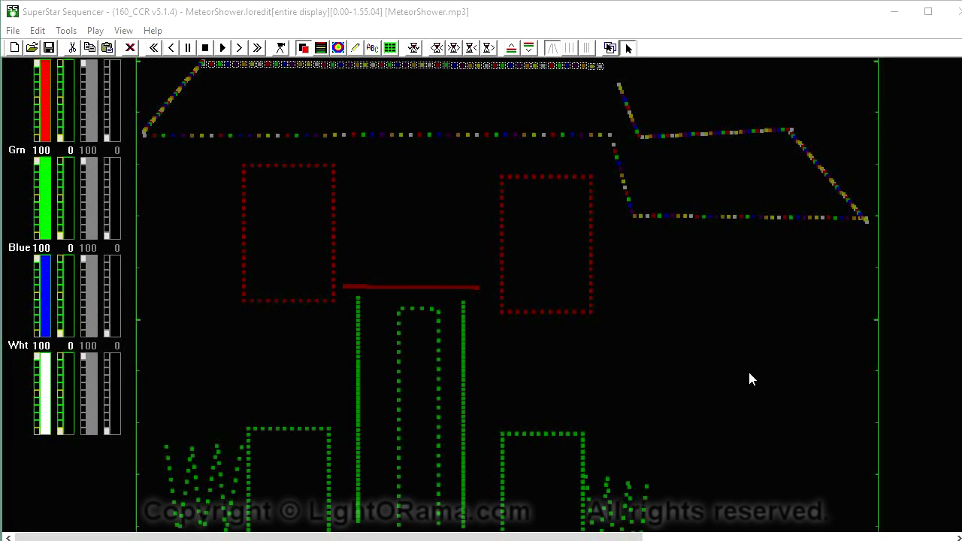
{"action": "scroll", "coordinate": [748, 368], "scroll_direction": "up", "scroll_amount": 5}
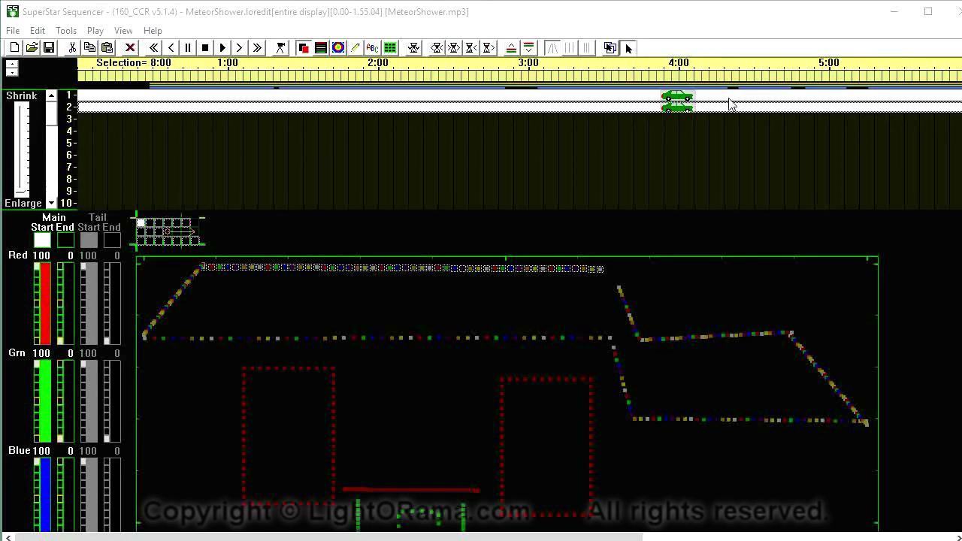
Extend both scenes on layers 1 and 2 so they end at 30.00 seconds
{"action": "left_click", "coordinate": [729, 103]}
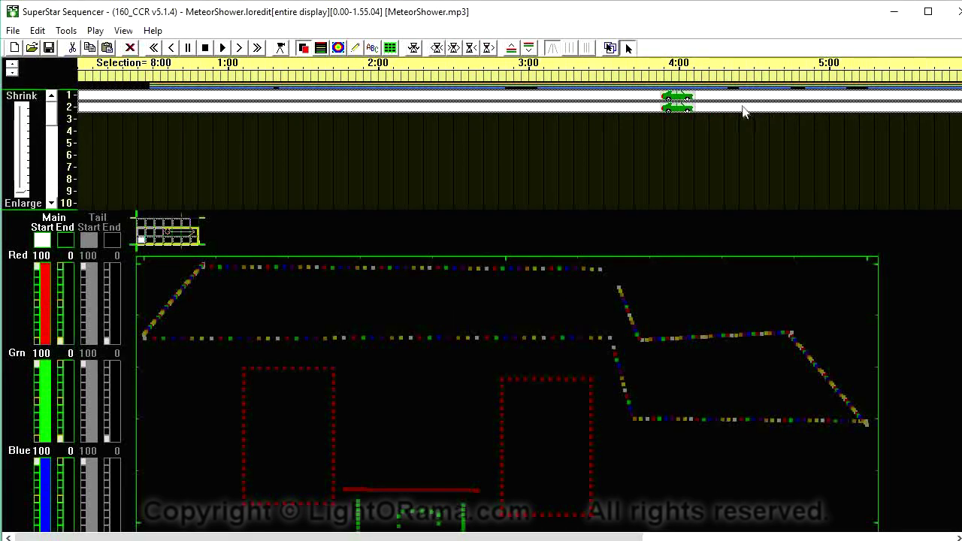
{"action": "left_click", "coordinate": [257, 47]}
{"action": "left_click", "coordinate": [257, 47]}
{"action": "left_click", "coordinate": [257, 47]}
{"action": "left_click", "coordinate": [257, 47]}
{"action": "left_click", "coordinate": [257, 47]}
{"action": "left_click", "coordinate": [257, 47]}
{"action": "left_click", "coordinate": [256, 47]}
{"action": "left_click", "coordinate": [257, 47]}
{"action": "left_click", "coordinate": [170, 47]}
{"action": "left_click", "coordinate": [170, 47]}
{"action": "left_click", "coordinate": [172, 47]}
{"action": "left_click", "coordinate": [172, 47]}
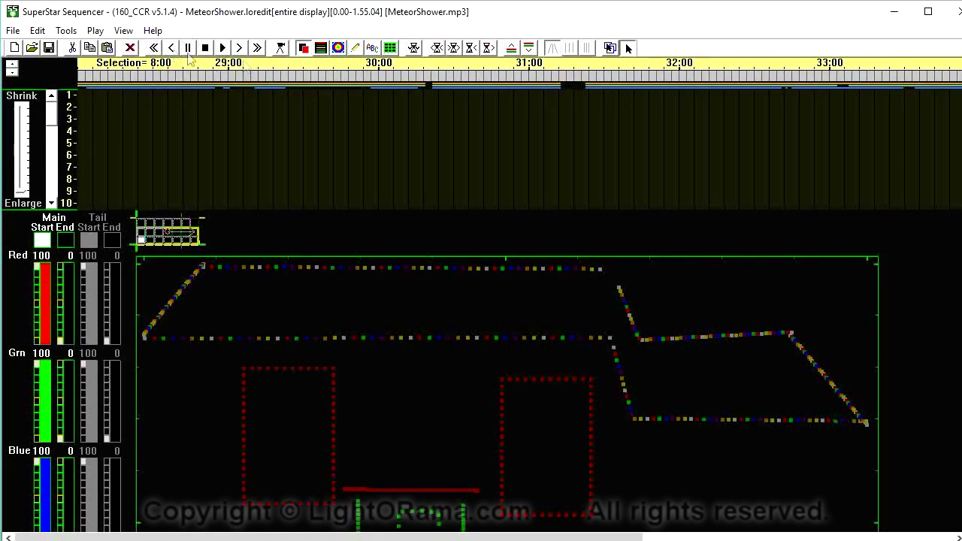
{"action": "left_click", "coordinate": [375, 77]}
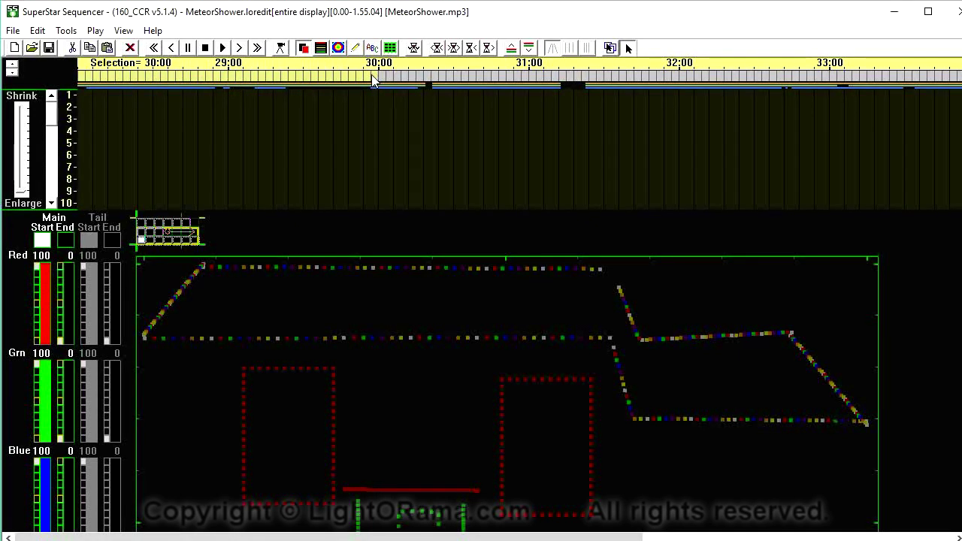
{"action": "left_click", "coordinate": [413, 49]}
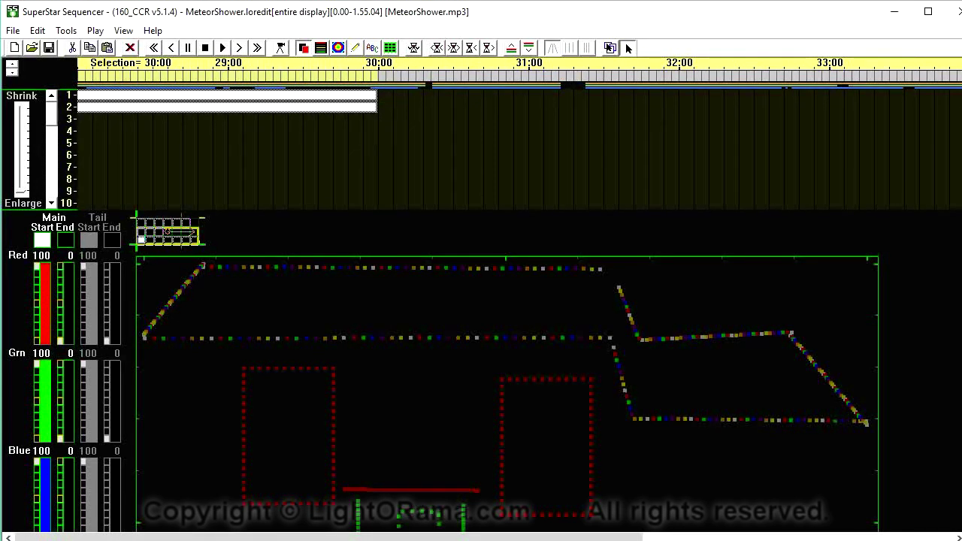
Return to the start of the timeline, play the extended sequence, and stop playback after watching the lights
{"action": "scroll", "coordinate": [451, 230], "scroll_direction": "down", "scroll_amount": 5}
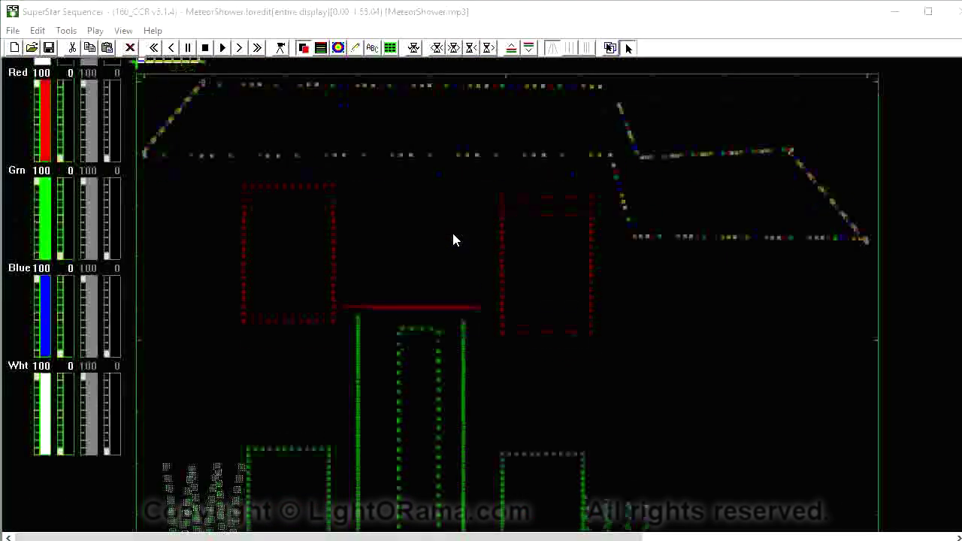
{"action": "scroll", "coordinate": [431, 225], "scroll_direction": "up", "scroll_amount": 5}
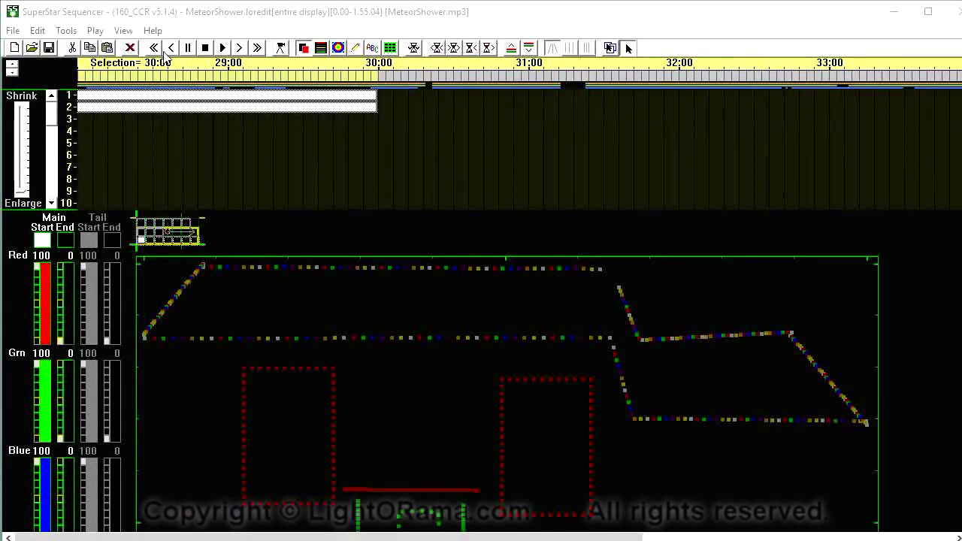
{"action": "left_click", "coordinate": [155, 49]}
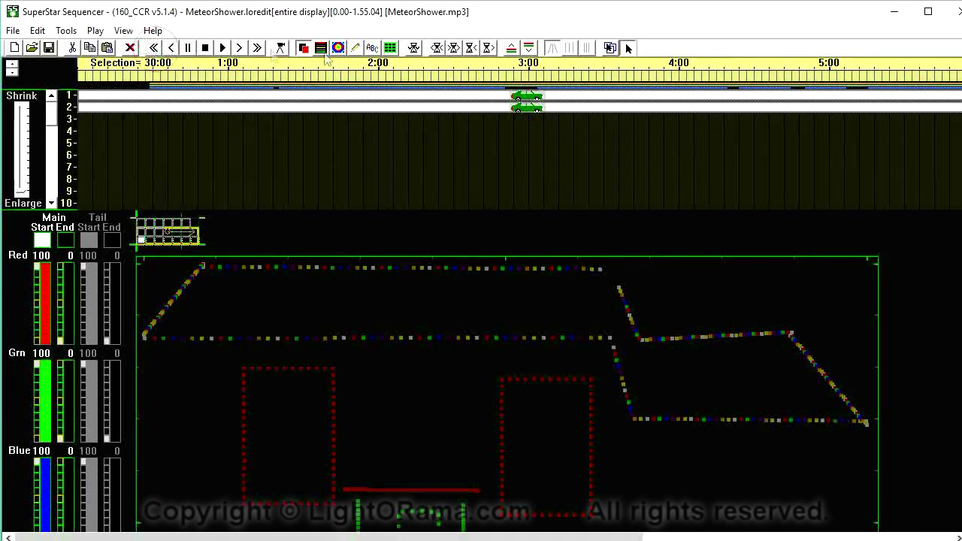
{"action": "scroll", "coordinate": [305, 307], "scroll_direction": "down", "scroll_amount": 5}
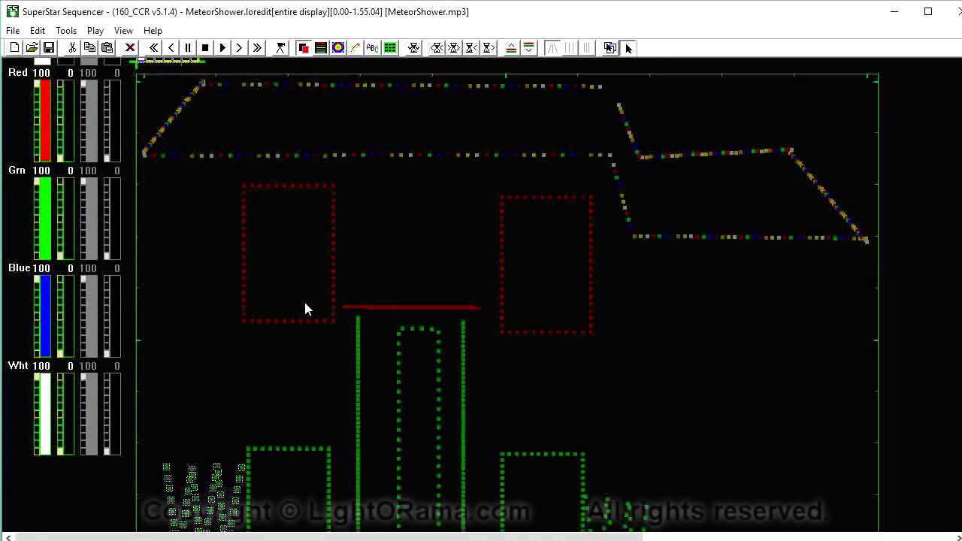
{"action": "scroll", "coordinate": [305, 305], "scroll_direction": "down", "scroll_amount": 1}
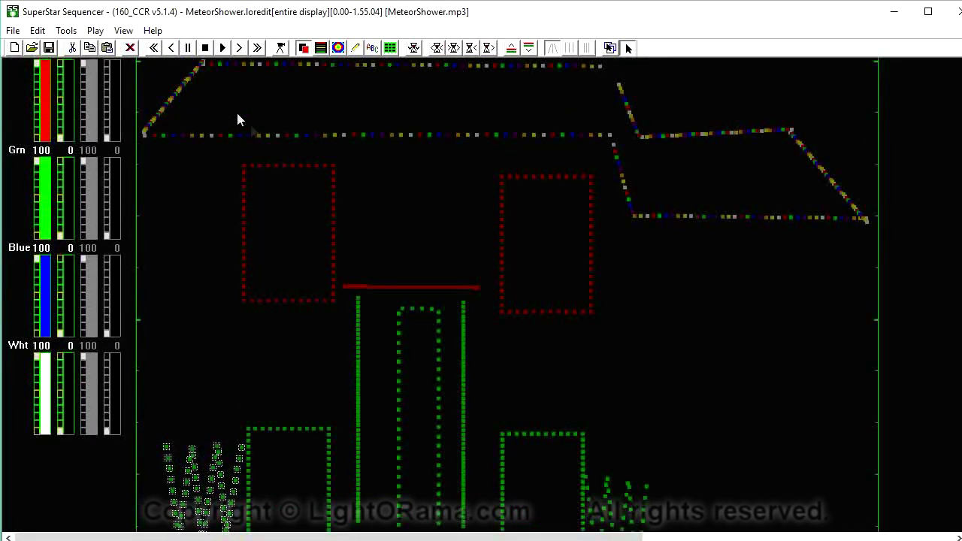
{"action": "left_click", "coordinate": [281, 48]}
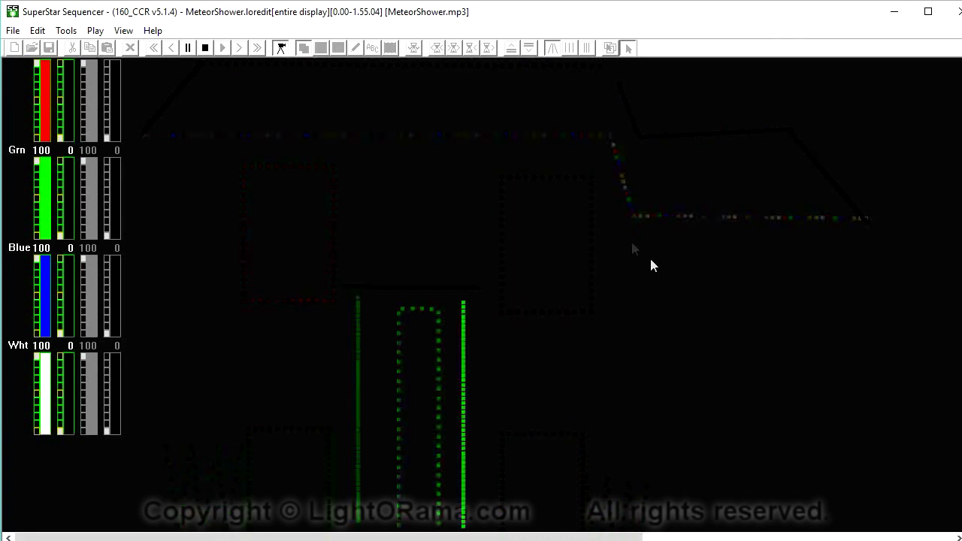
{"action": "left_click", "coordinate": [204, 48]}
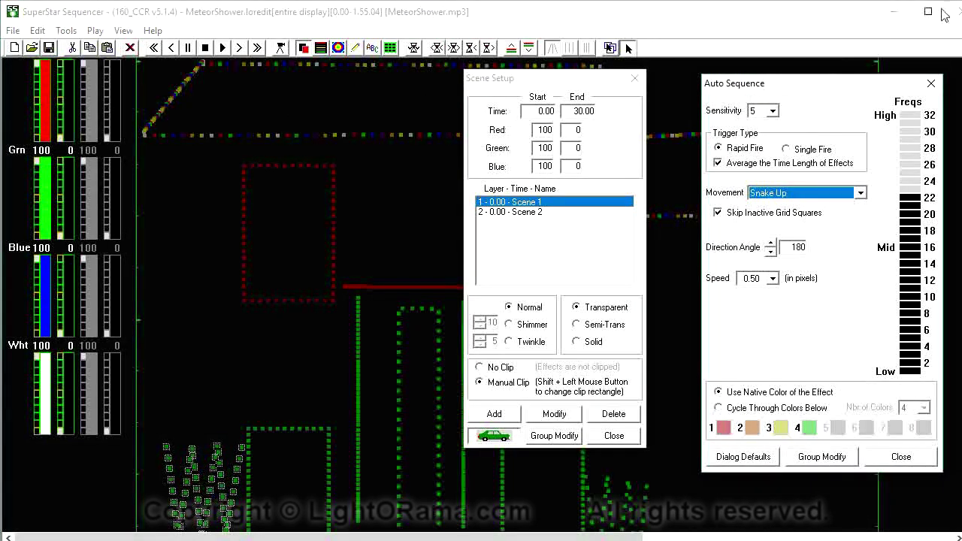
Exit SuperStar Sequencer saving the MeteorShower changes, and play the sequence over the house photo in the S5 Sequencer
{"action": "left_click_drag", "start_coordinate": [870, 15], "coordinate": [848, 18]}
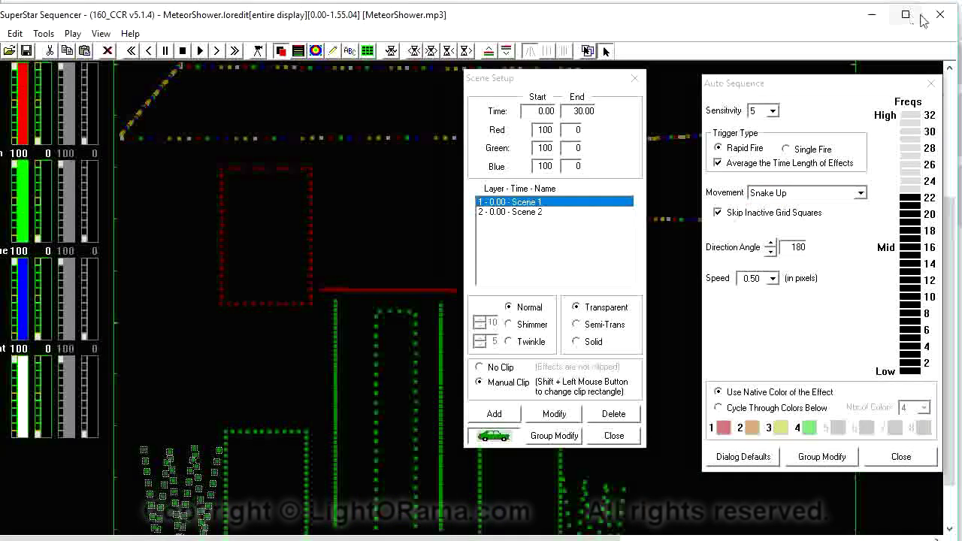
{"action": "left_click", "coordinate": [939, 16]}
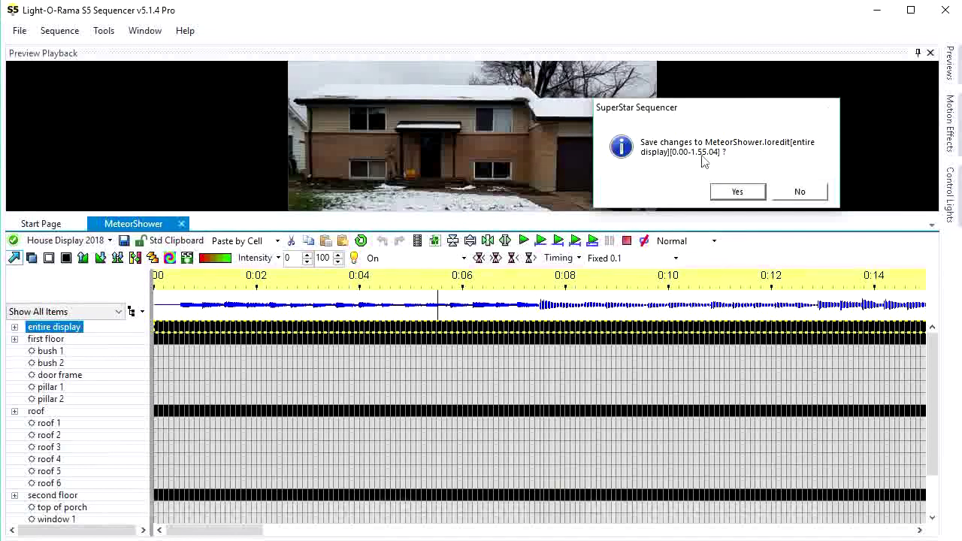
{"action": "left_click", "coordinate": [737, 192]}
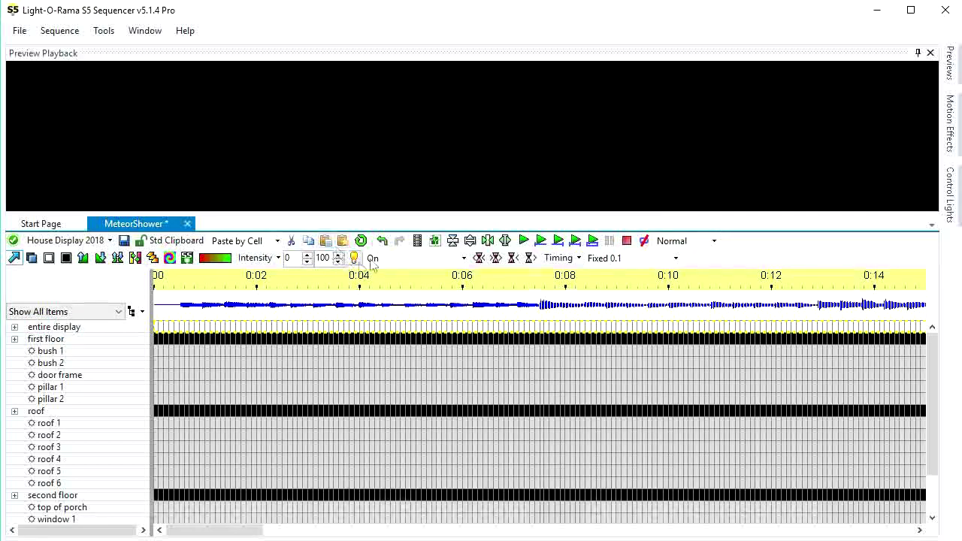
{"action": "left_click", "coordinate": [527, 243]}
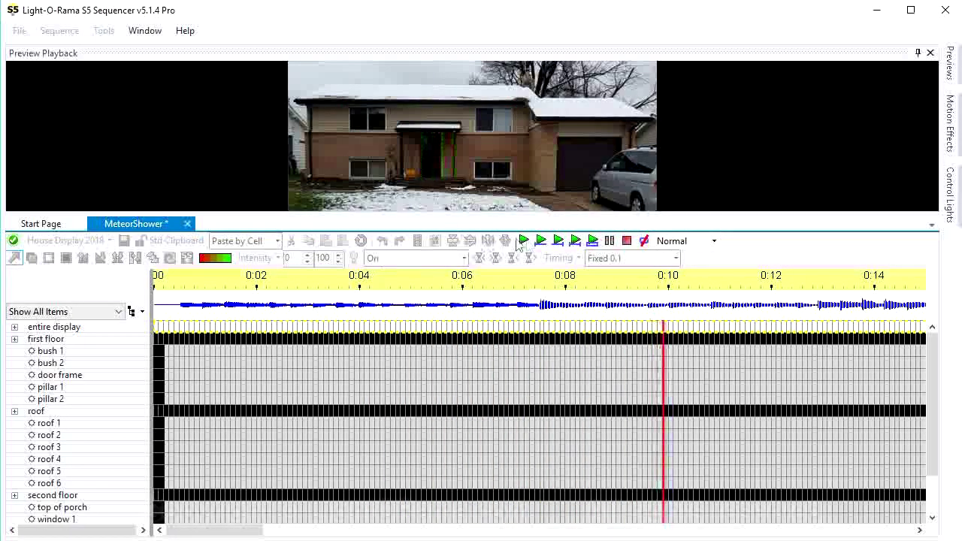
{"action": "left_click", "coordinate": [626, 240]}
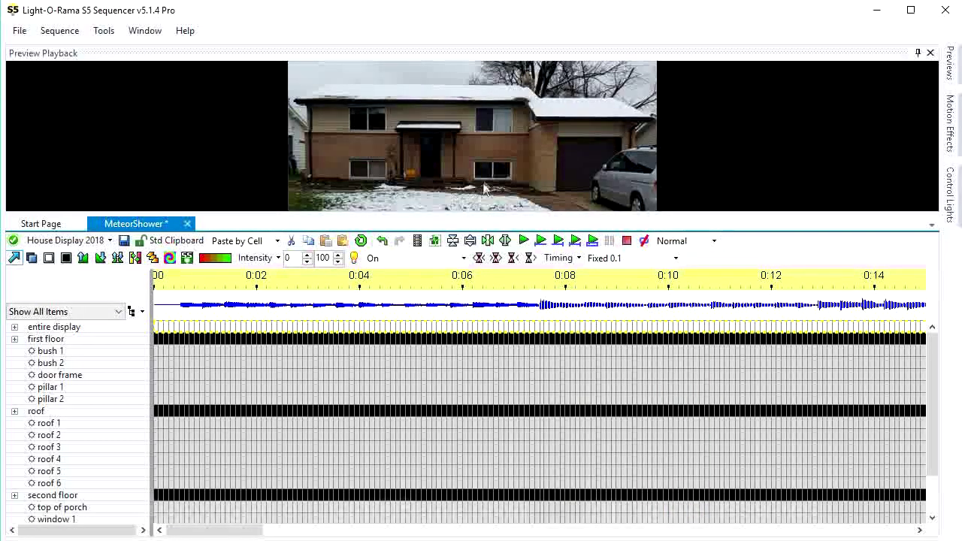
Edit the House Display 2018 preview, set the bulb size of the entire display group to 4, and save it
{"action": "left_click", "coordinate": [949, 65]}
{"action": "left_click", "coordinate": [841, 117]}
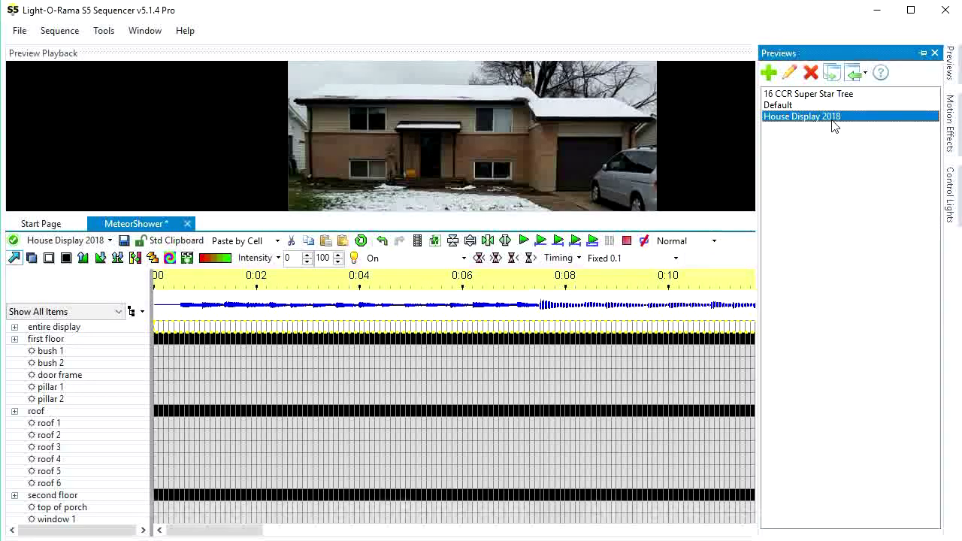
{"action": "left_click", "coordinate": [790, 74]}
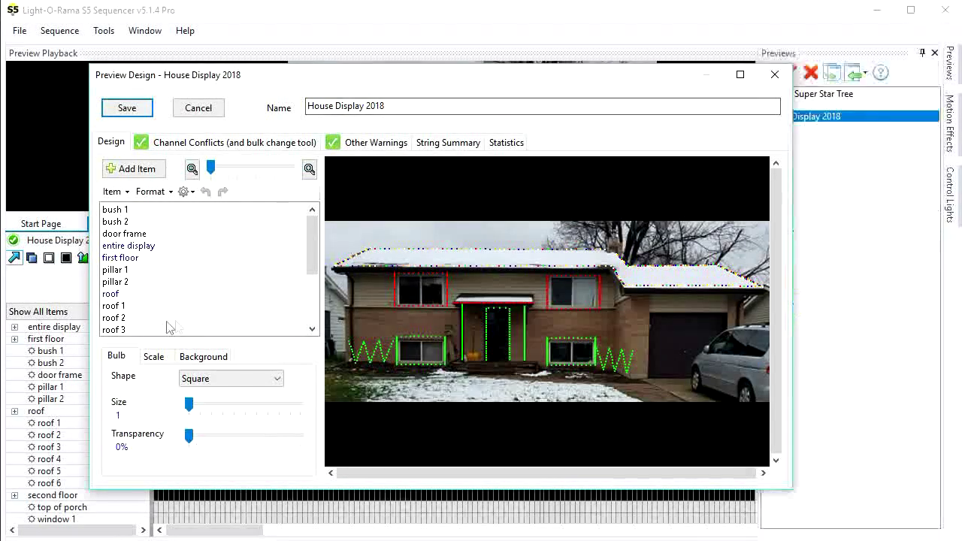
{"action": "left_click", "coordinate": [148, 247]}
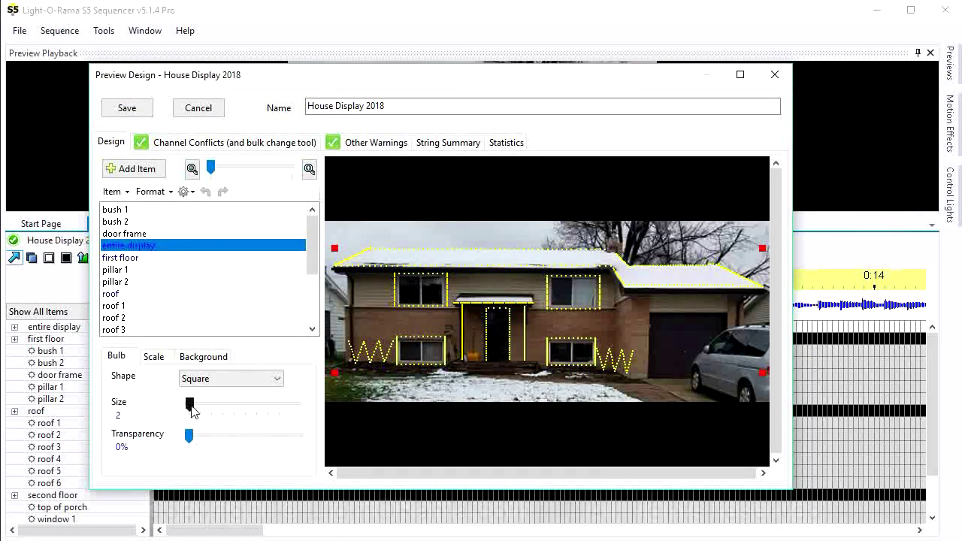
{"action": "left_click_drag", "start_coordinate": [191, 408], "coordinate": [194, 408]}
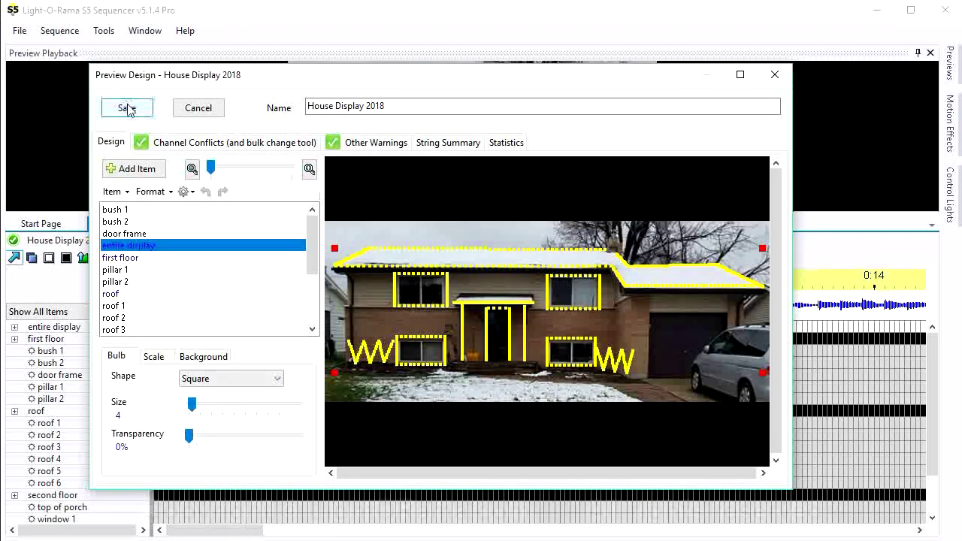
{"action": "left_click", "coordinate": [127, 107]}
Play MeteorShower in the preview to check the enlarged bulbs, and stop playback
{"action": "left_click", "coordinate": [532, 241]}
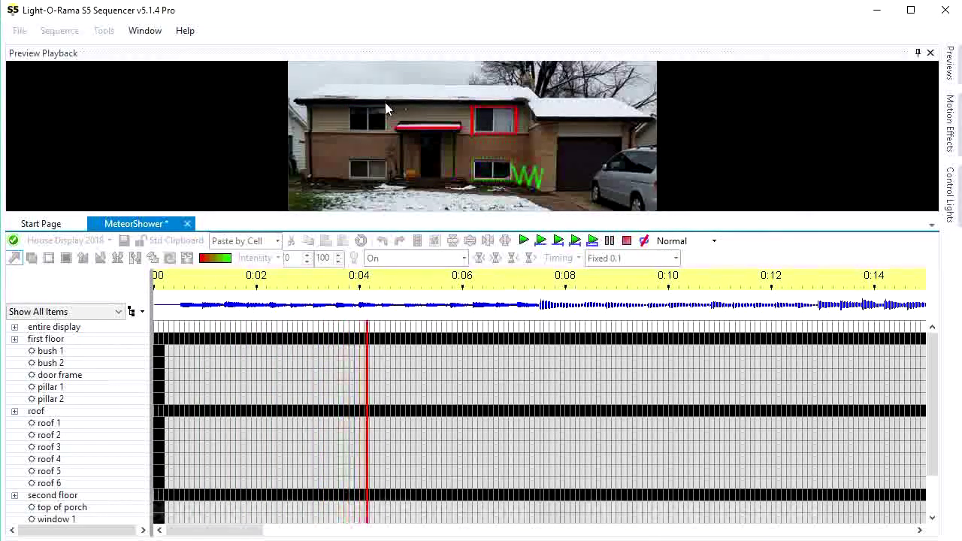
{"action": "left_click", "coordinate": [626, 240]}
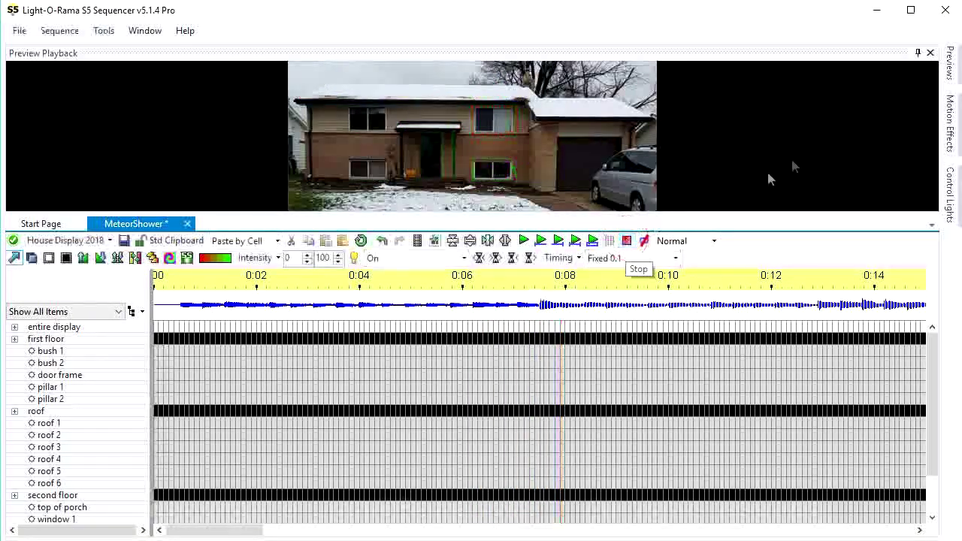
Edit the House Display 2018 preview, darken its background image to about a third of the way from Dark to Light, and save it
{"action": "left_click", "coordinate": [949, 63]}
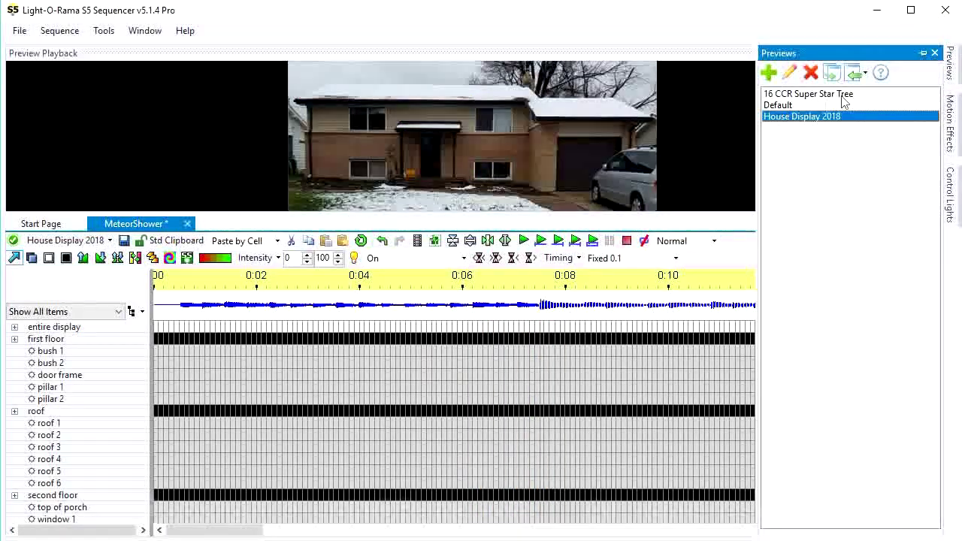
{"action": "left_click", "coordinate": [788, 72]}
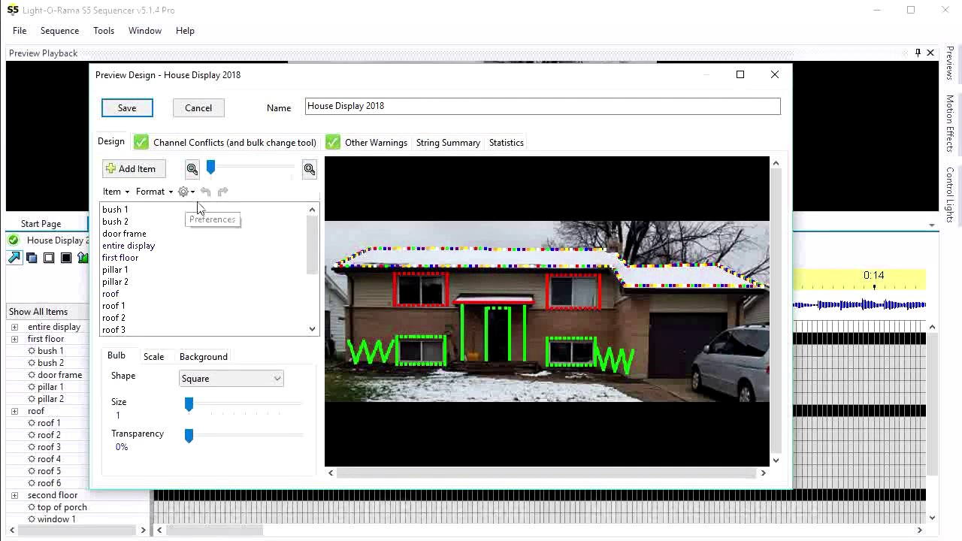
{"action": "left_click", "coordinate": [220, 357]}
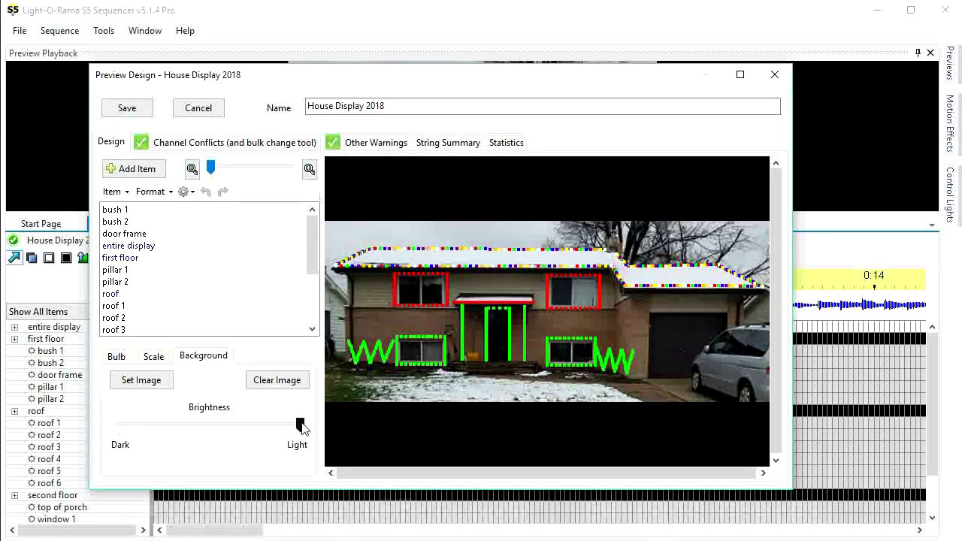
{"action": "left_click_drag", "start_coordinate": [302, 428], "coordinate": [173, 427]}
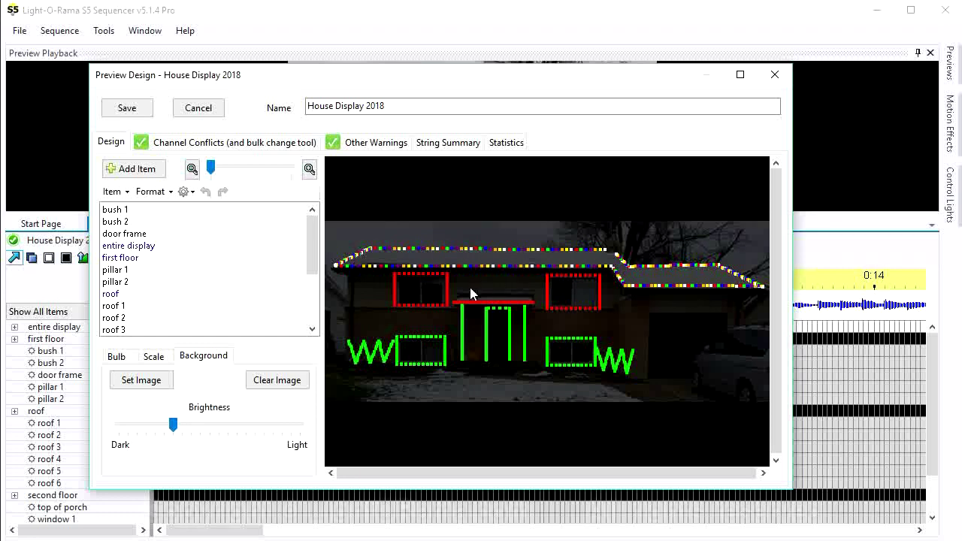
{"action": "left_click", "coordinate": [137, 109]}
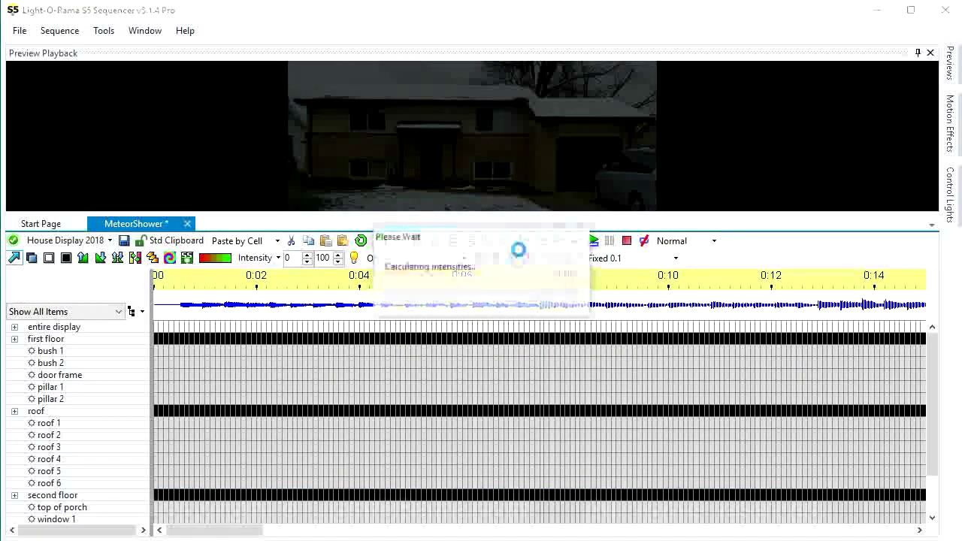
Play MeteorShower over the darkened house background to check how clearly the lights show, and stop playback
{"action": "left_click", "coordinate": [558, 241]}
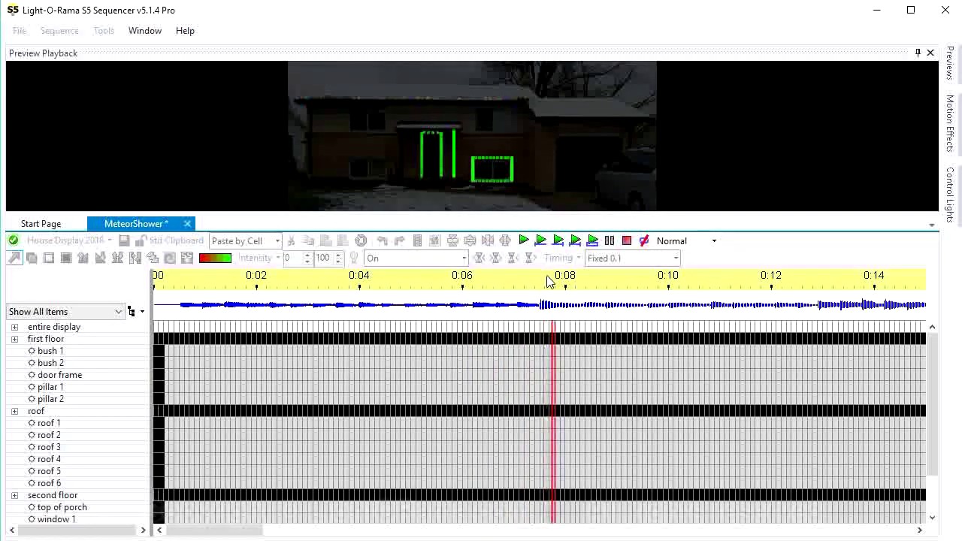
{"action": "left_click", "coordinate": [625, 241]}
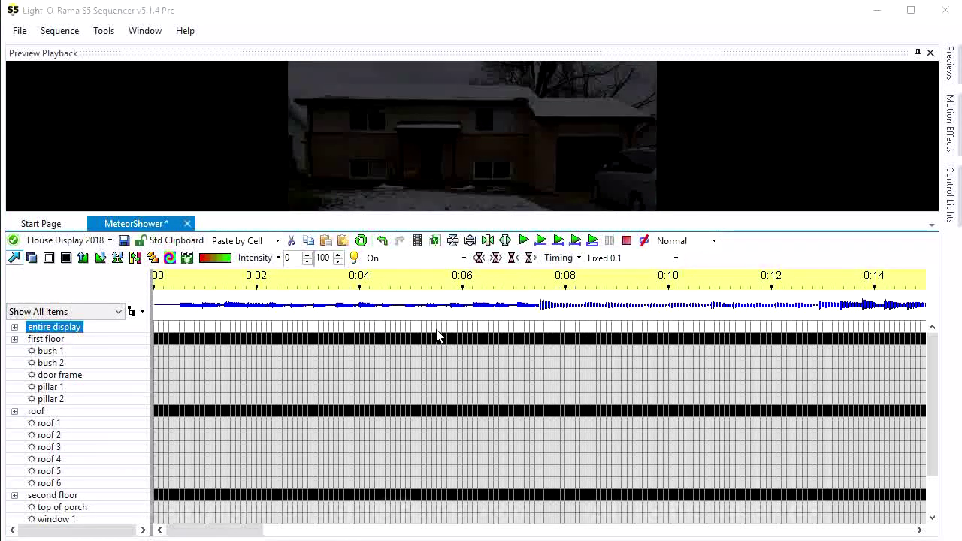
{"action": "key", "text": "Up"}
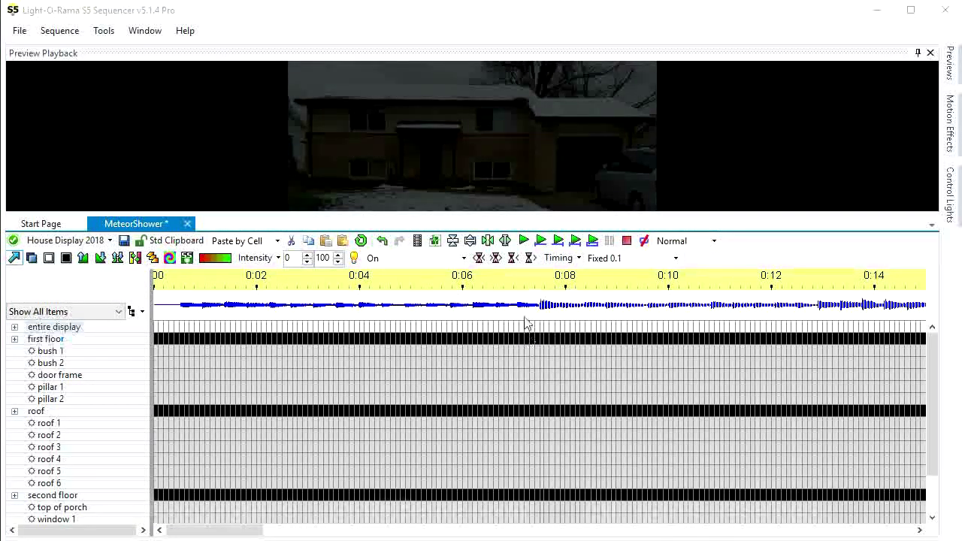
Reopen the SuperStar effect on the entire display row in SuperStar Sequencer, and return to the S5 Sequencer by closing it
{"action": "left_click", "coordinate": [413, 330]}
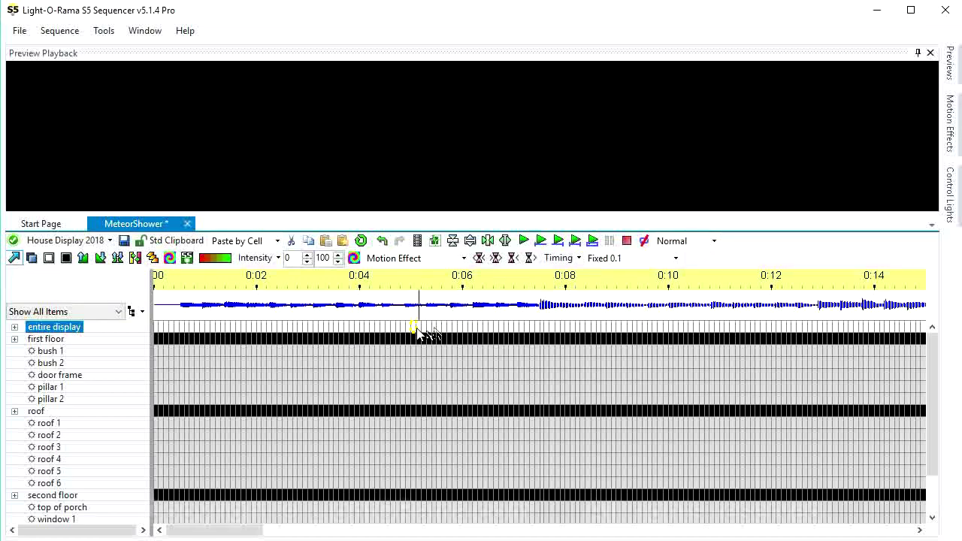
{"action": "left_click", "coordinate": [413, 331]}
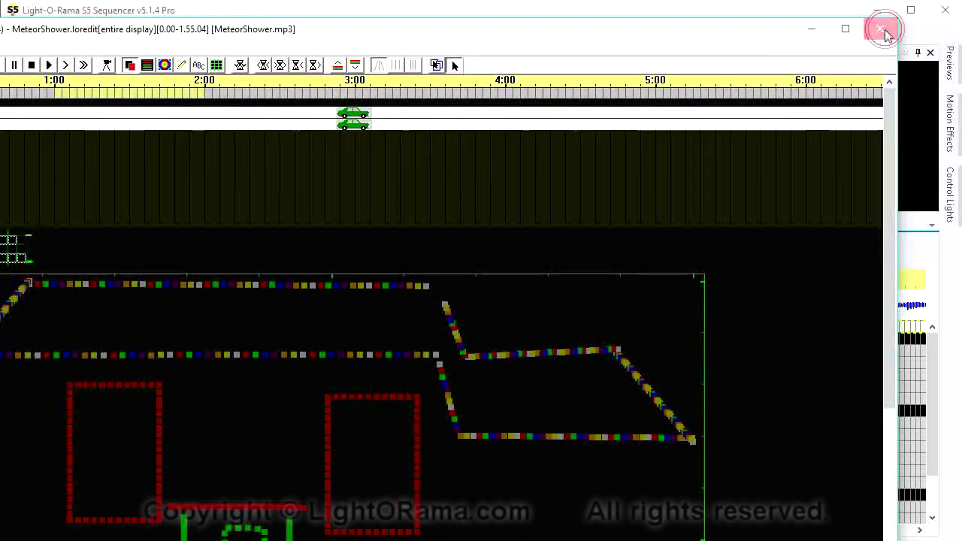
{"action": "left_click", "coordinate": [880, 29]}
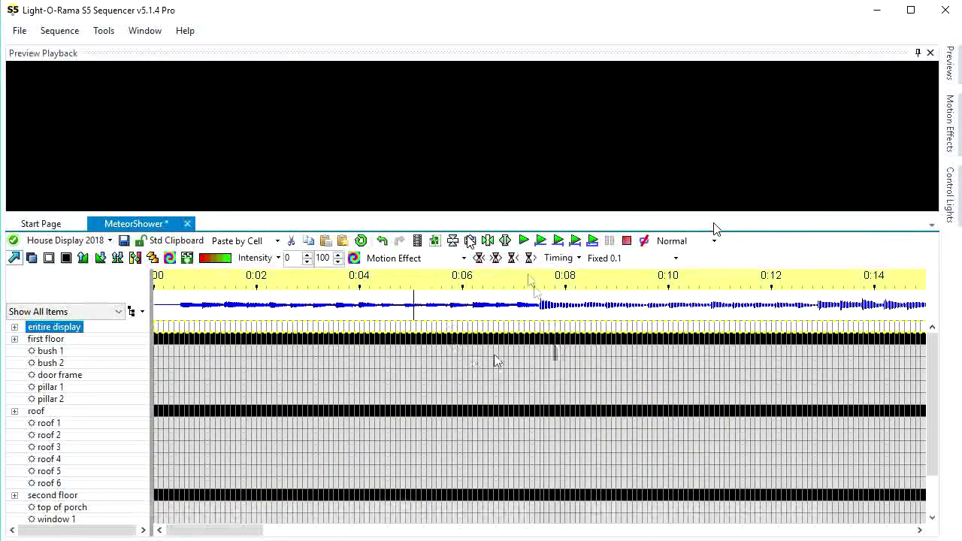
Select the SuperStar effect on the entire display row near 6.2 seconds and check its effect details
{"action": "left_click", "coordinate": [523, 303]}
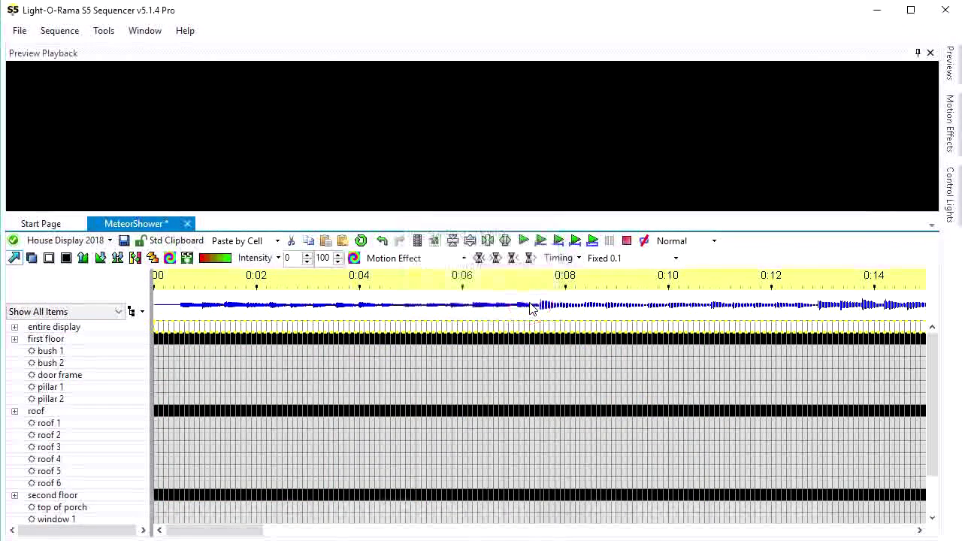
{"action": "left_click", "coordinate": [475, 329]}
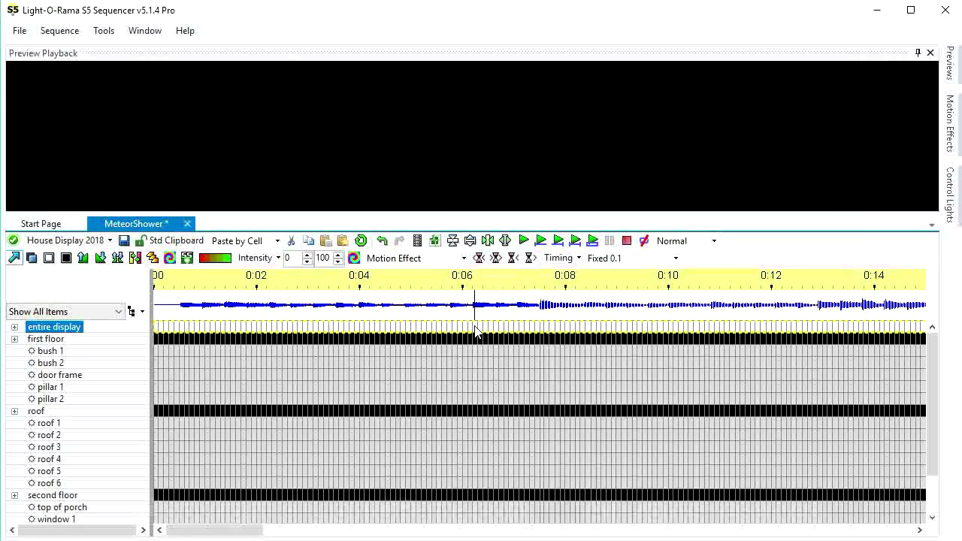
{"action": "mouse_move", "coordinate": [476, 330]}
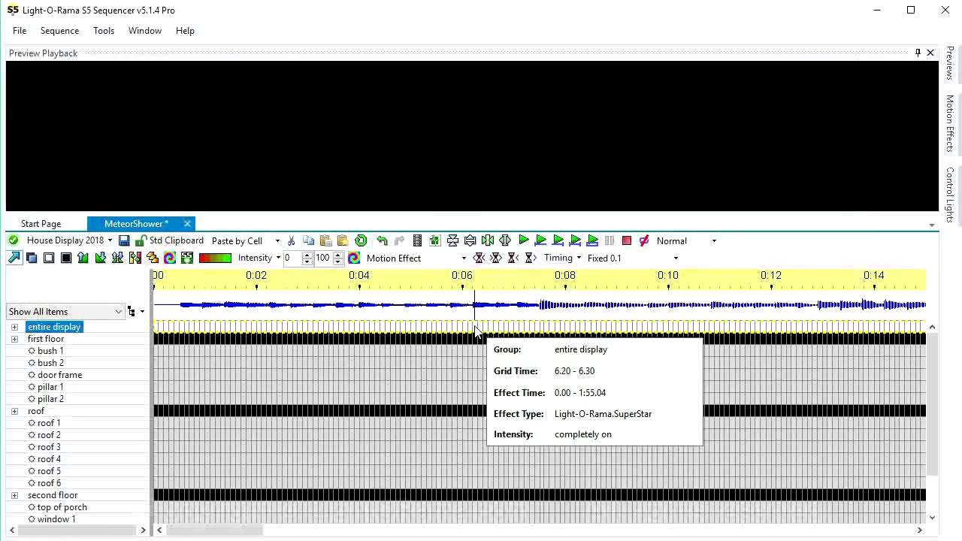